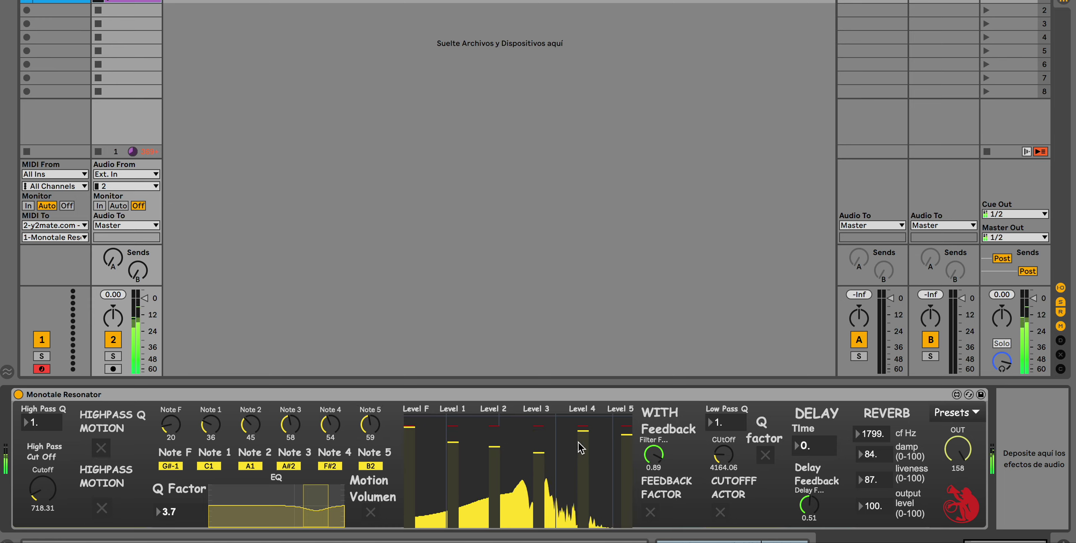
Step: Rebalance Level 4 and Level 5 in the Monotale Resonator and shift its EQ band to 1053 Hz at -3.9 dB
left_click_drag(580, 446, 627, 444)
left_click_drag(316, 516, 309, 518)
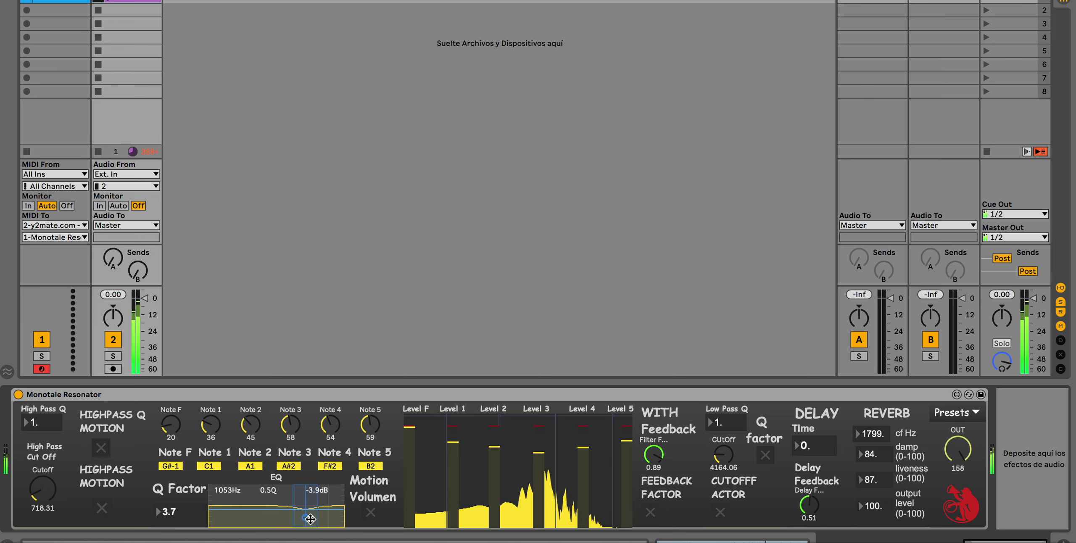
Step: Try Q Factor values of 13, 0, 3, 4 and 7 on the resonator
left_click(179, 514)
type("13")
key("Return")
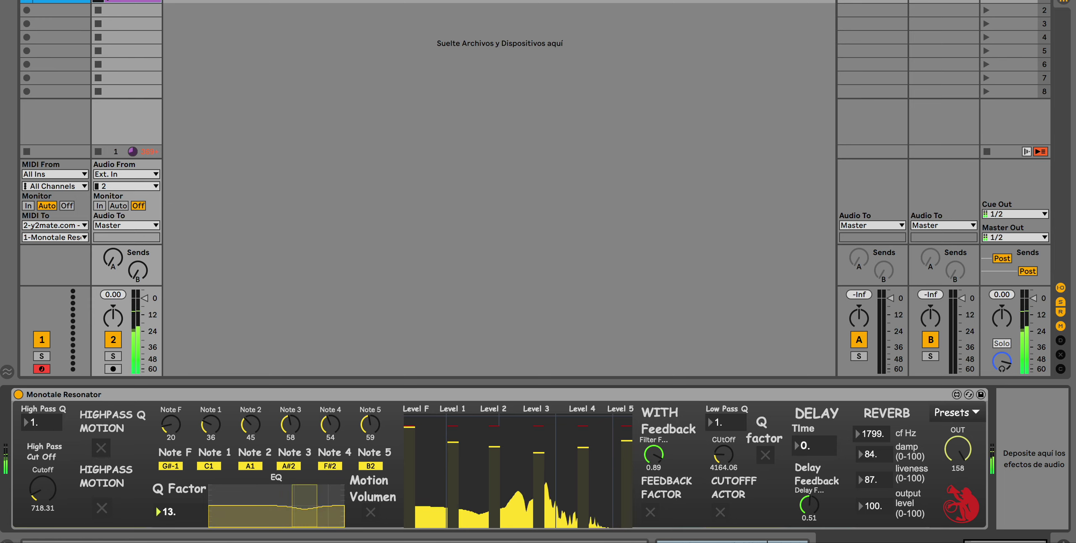
type("0")
key("Return")
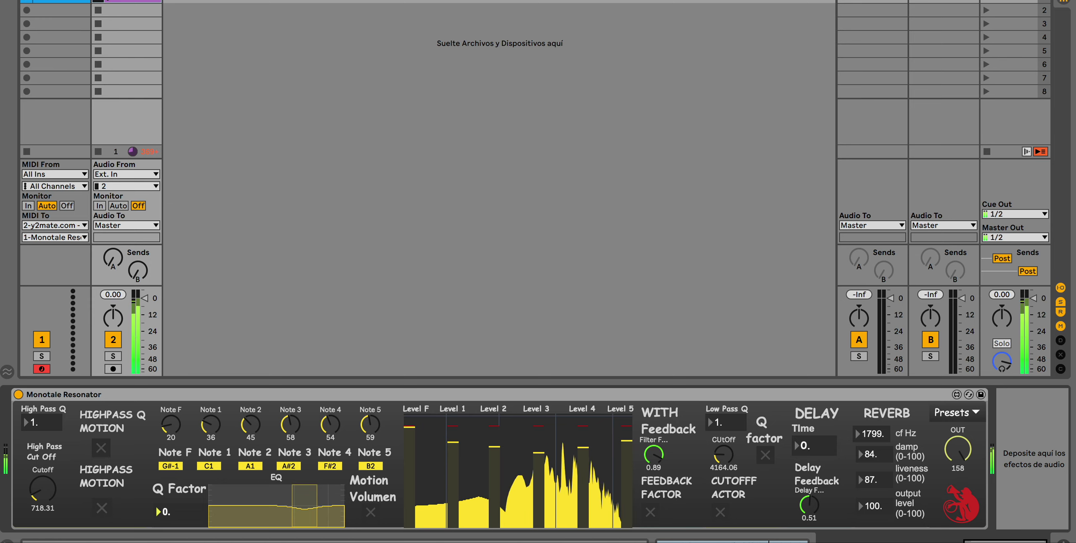
type("3")
key("Return")
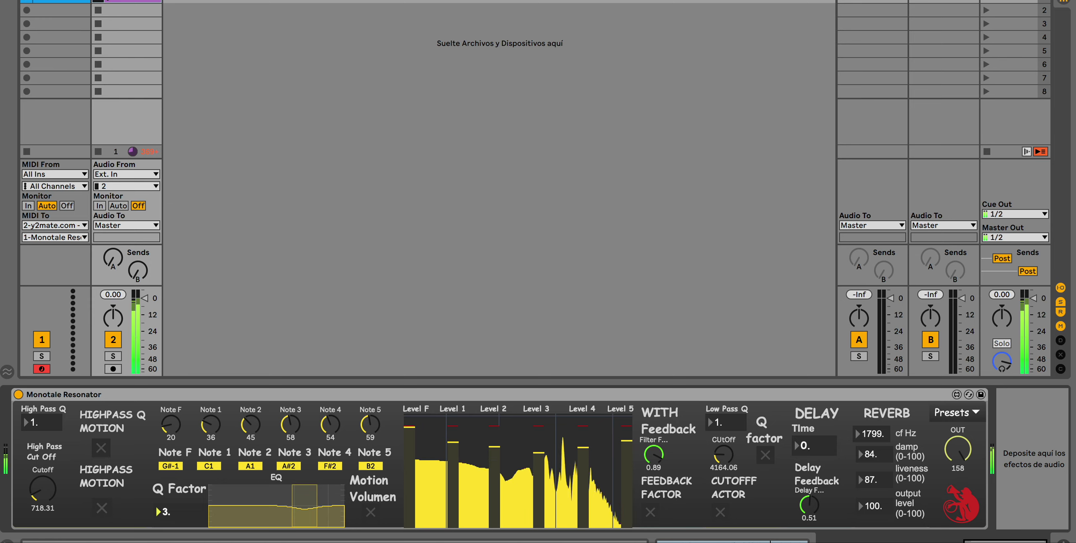
type("4")
key("Return")
type("7")
key("Return")
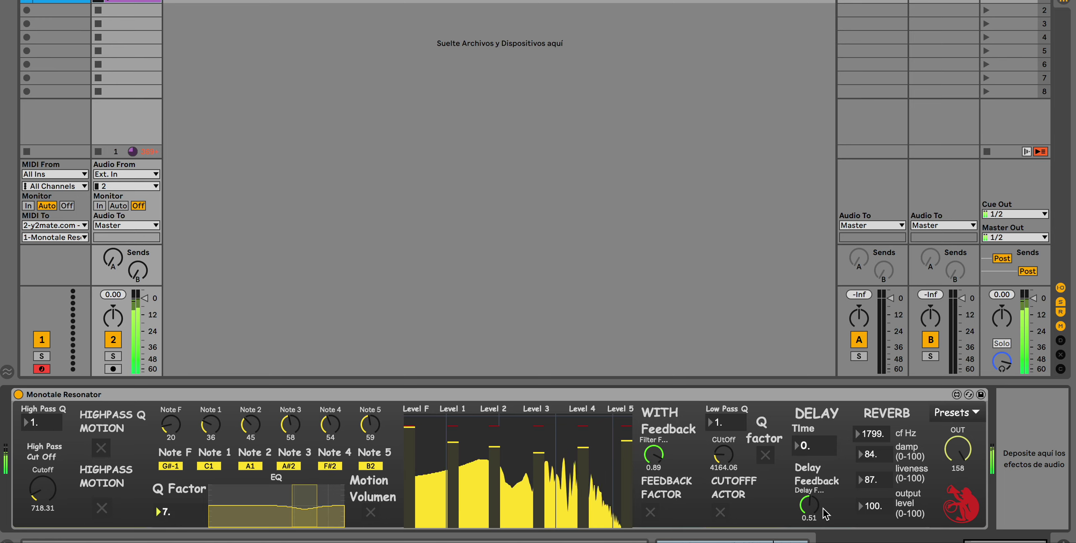
Step: Set Delay Feedback to 0.48, the note dials to 26, 49, 58, 71, 68 and 70, and Filter Feedback to 0.94
left_click_drag(819, 512, 809, 488)
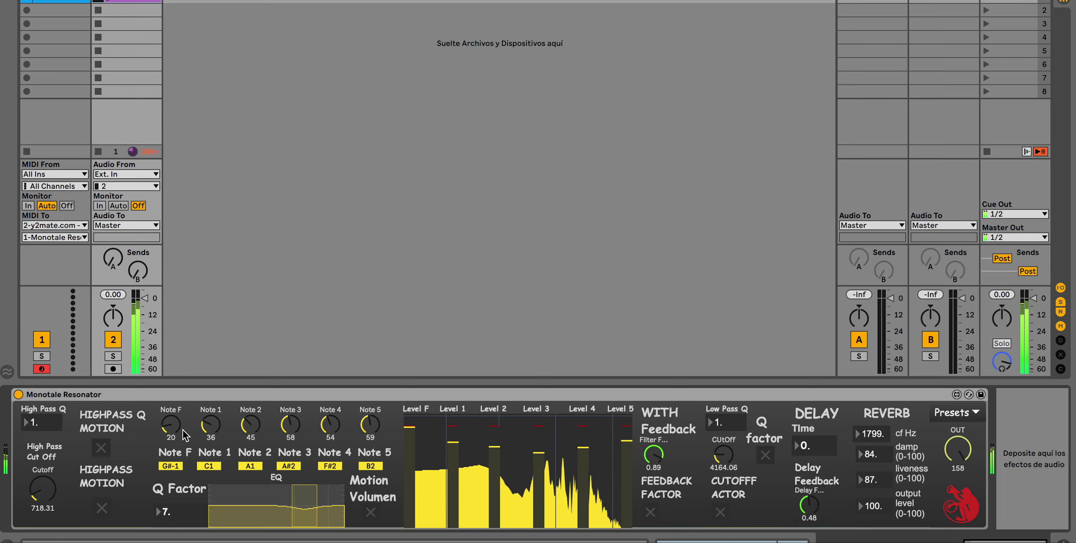
left_click_drag(176, 426, 370, 421)
left_click_drag(653, 454, 654, 449)
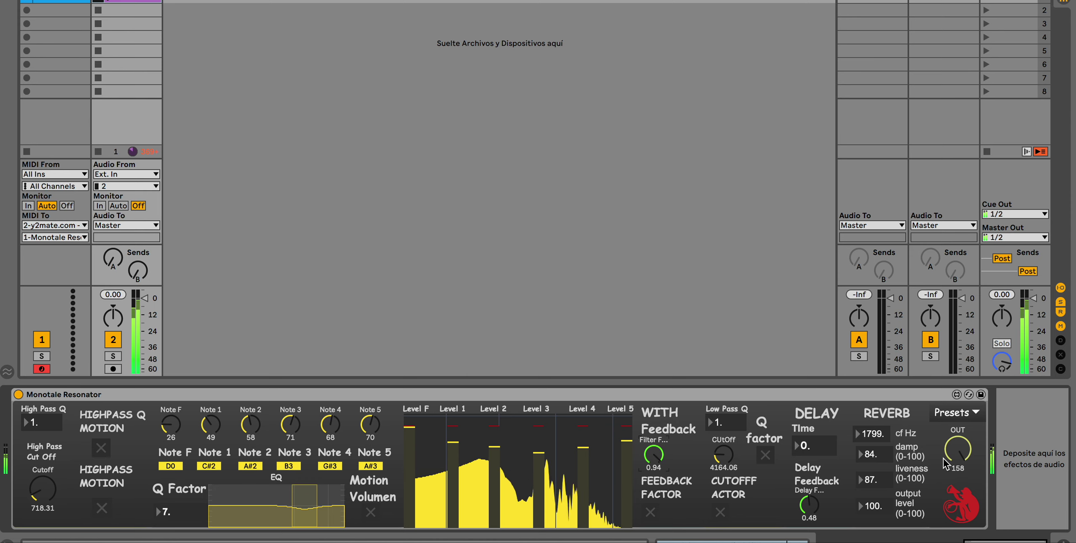
Step: Audition the resonator presets Uno, Dos and Tres one after another
left_click(969, 415)
left_click(979, 436)
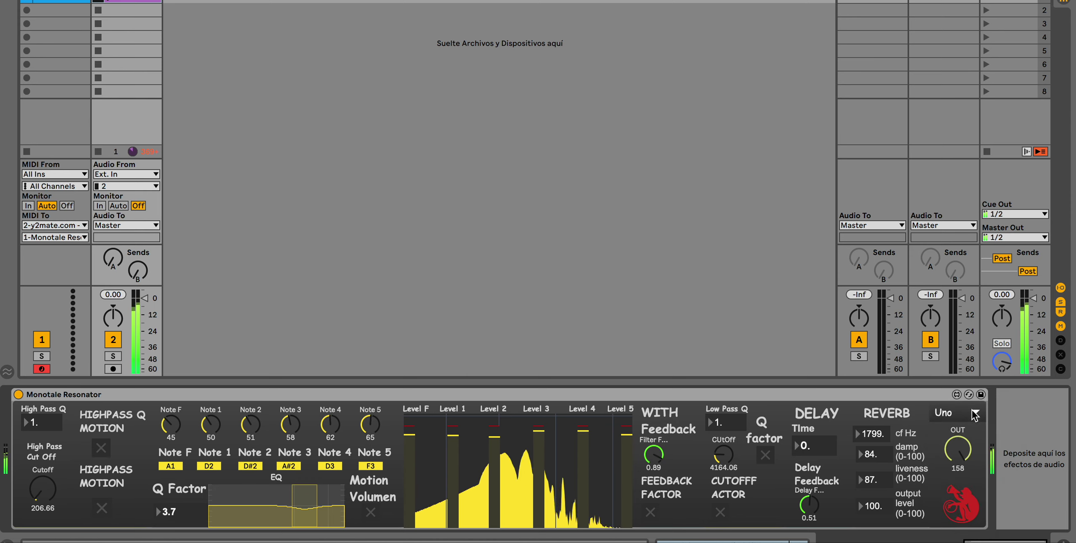
left_click(970, 413)
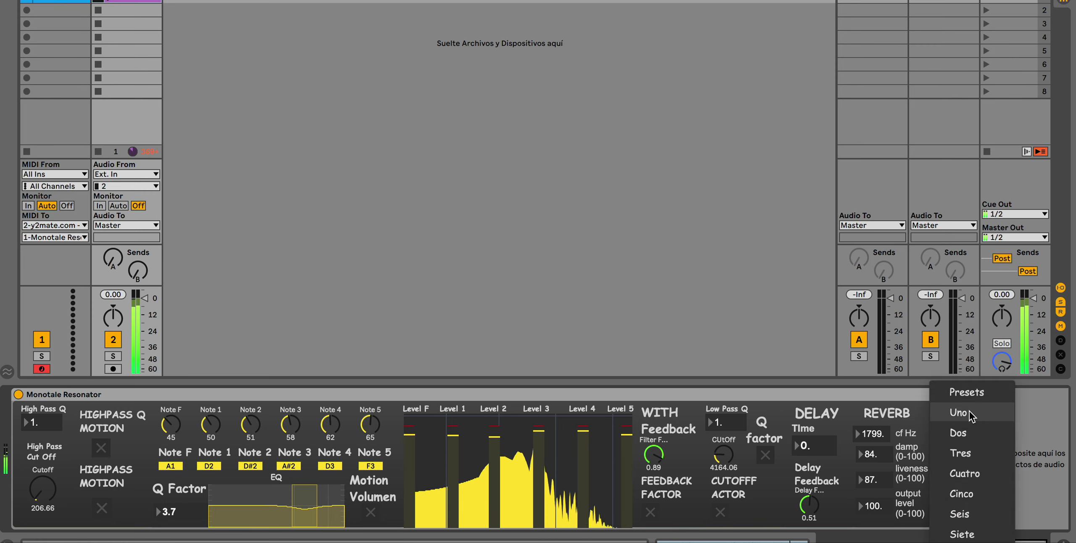
left_click(980, 434)
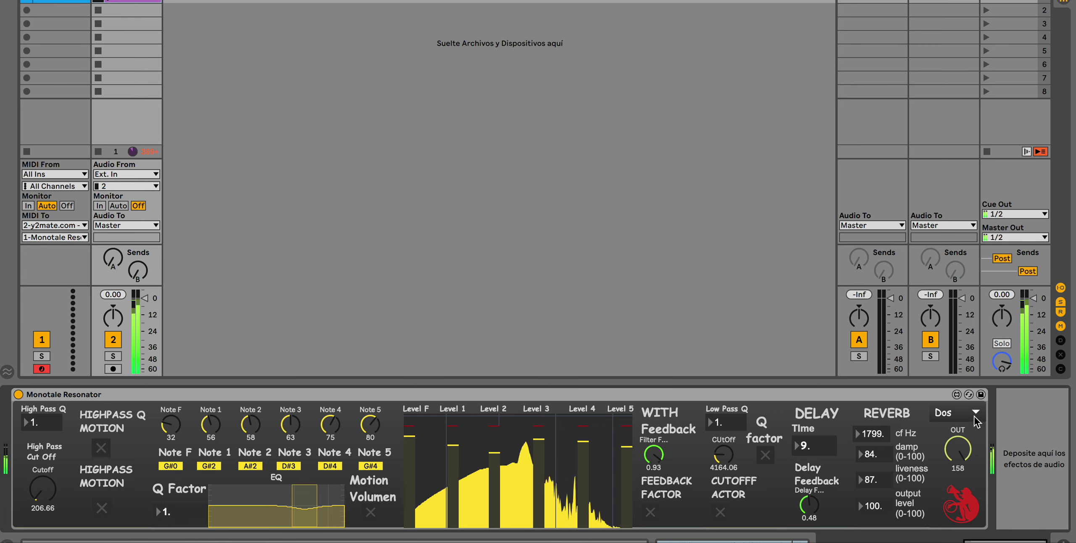
left_click(973, 415)
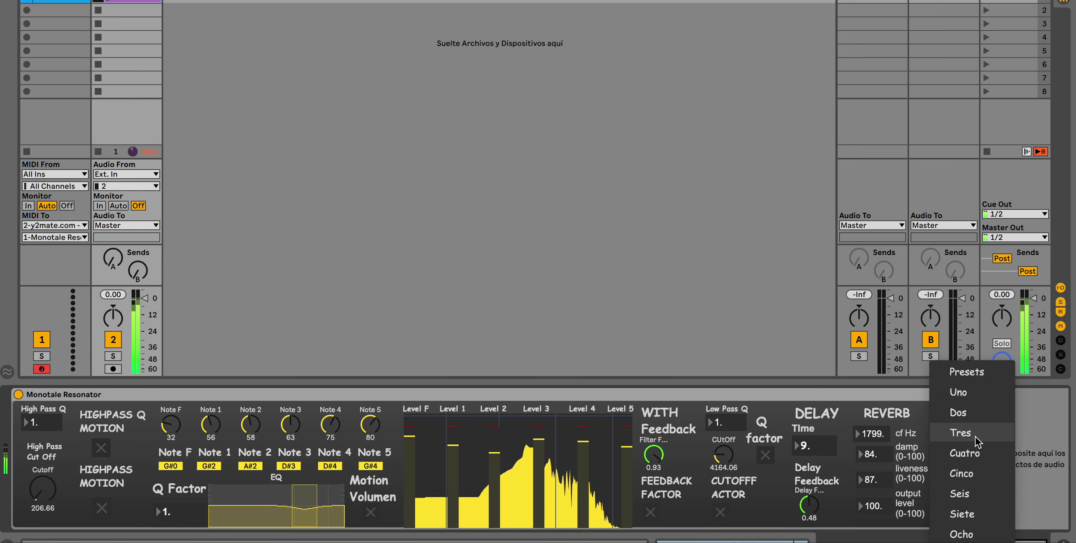
left_click(975, 435)
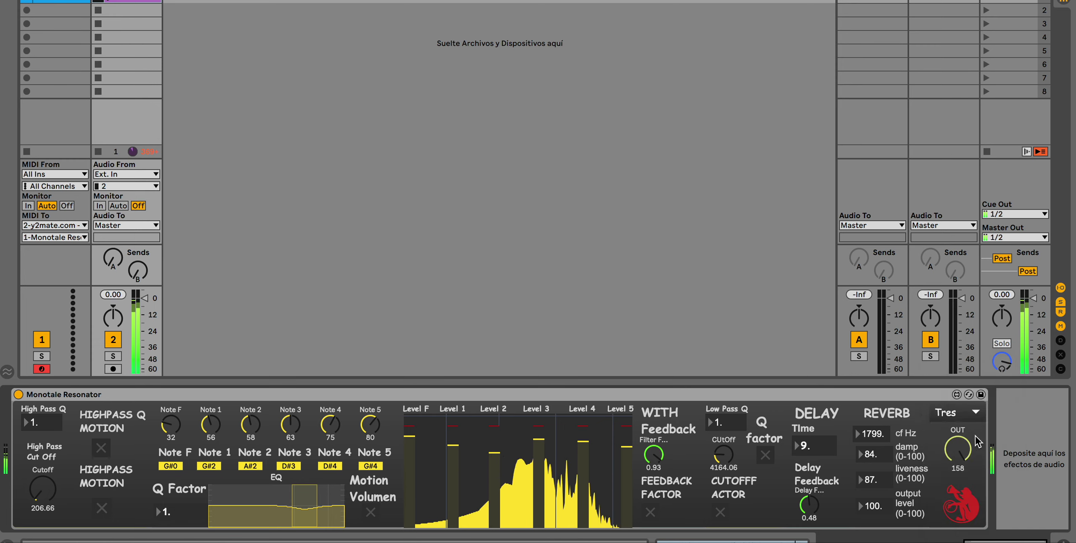
Step: Audition the resonator presets Cuatro, Cinco and Seis one after another
left_click(973, 415)
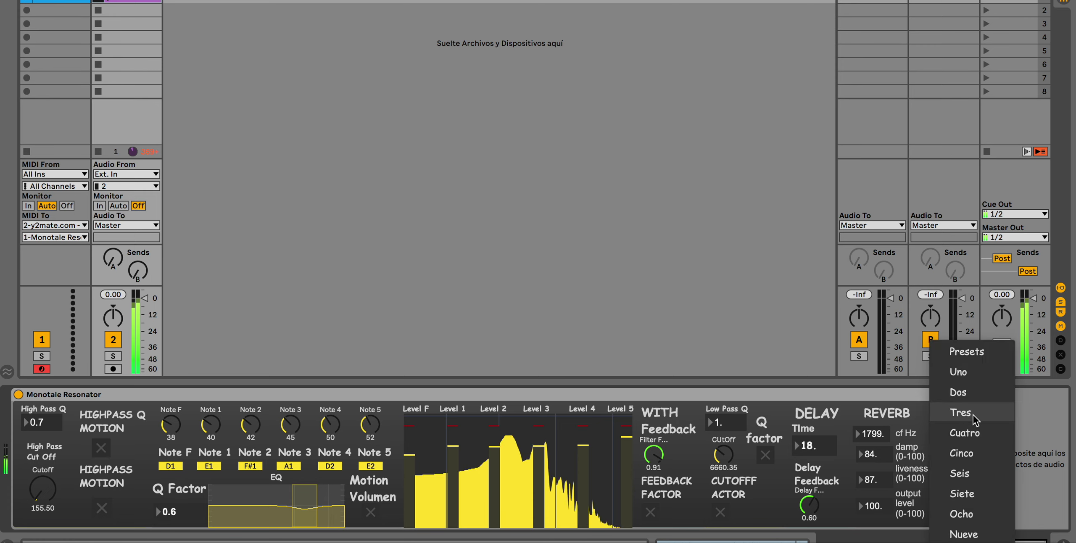
left_click(982, 435)
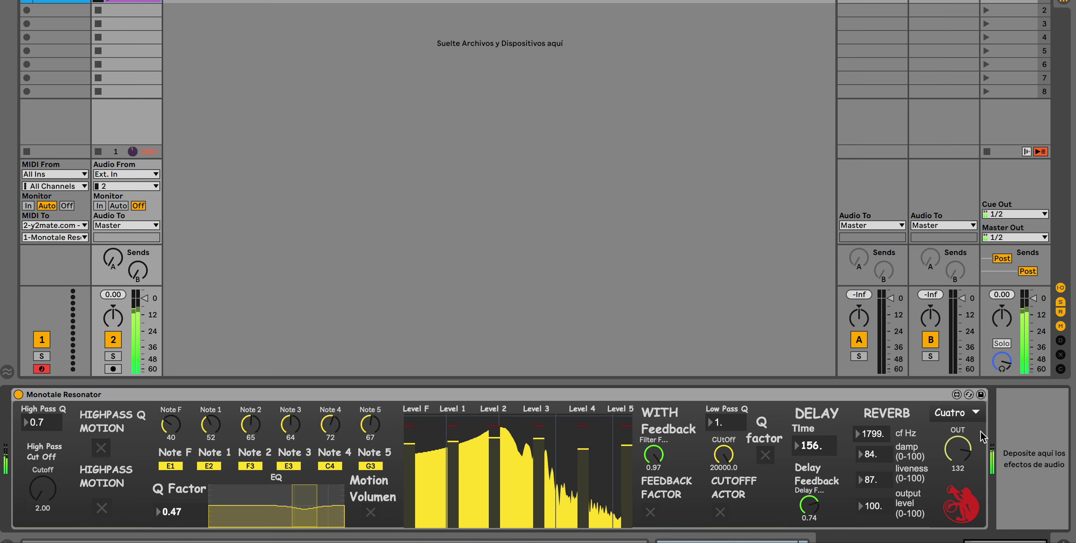
left_click(973, 414)
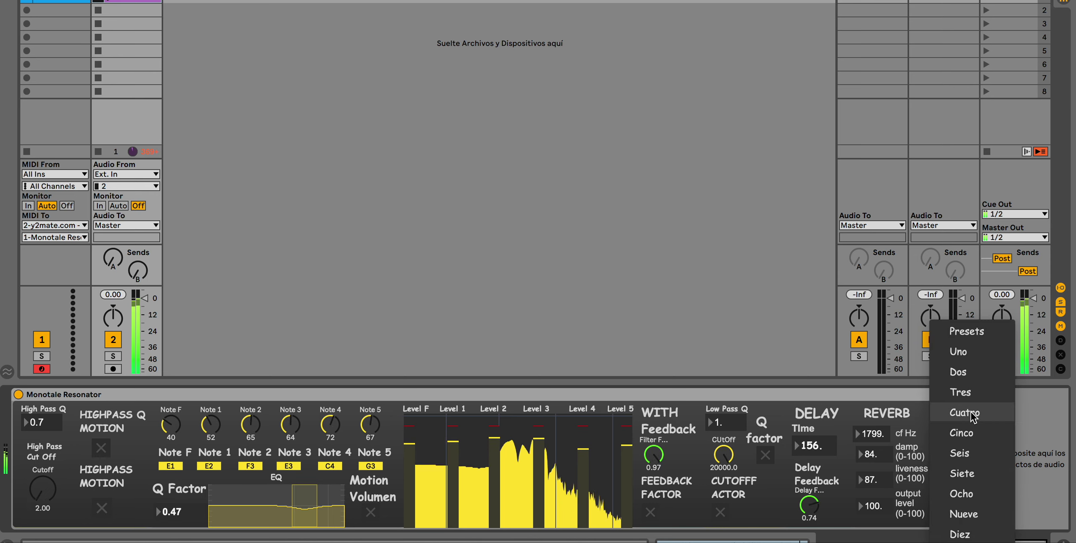
left_click(982, 432)
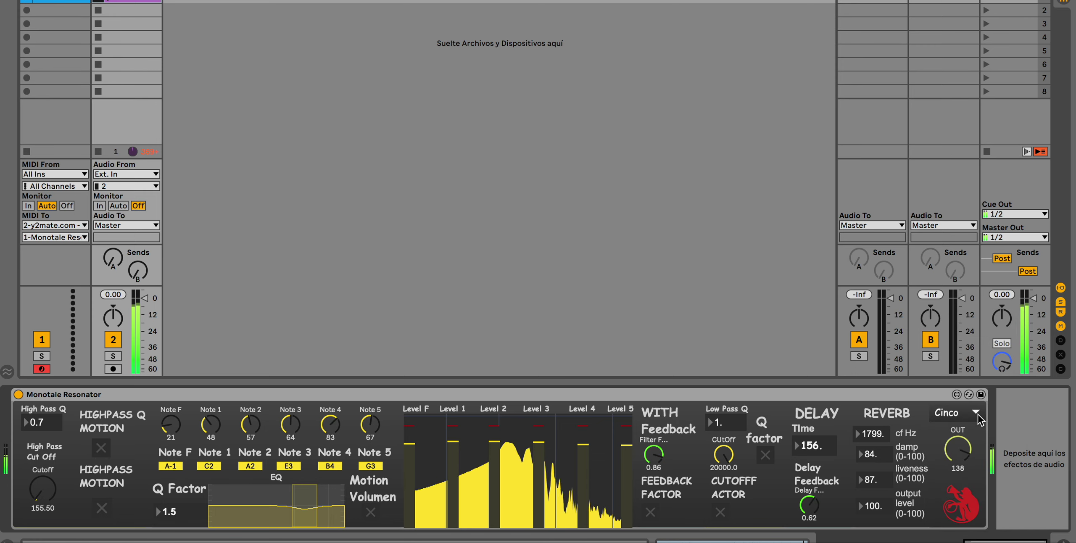
left_click(978, 413)
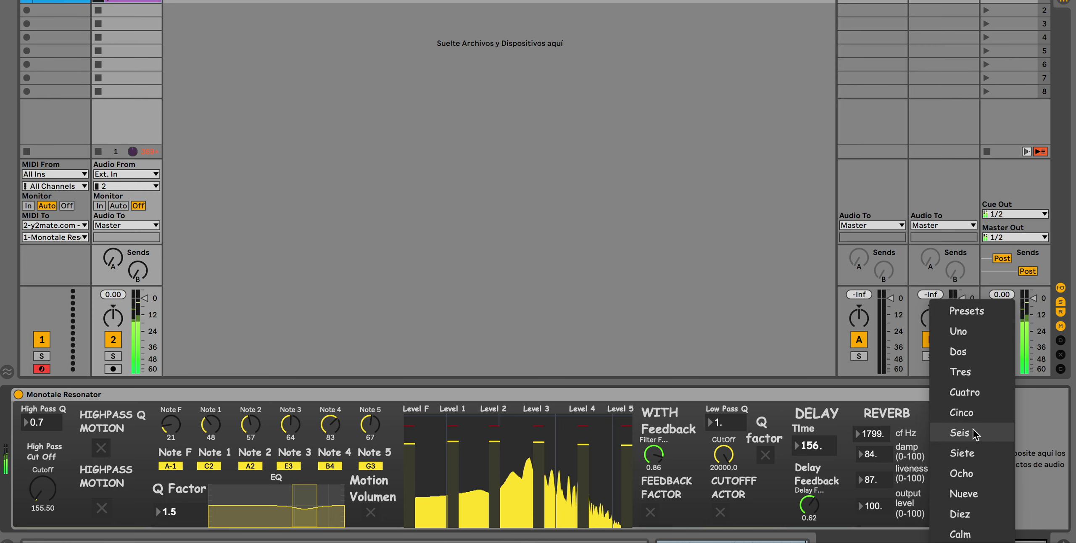
left_click(974, 432)
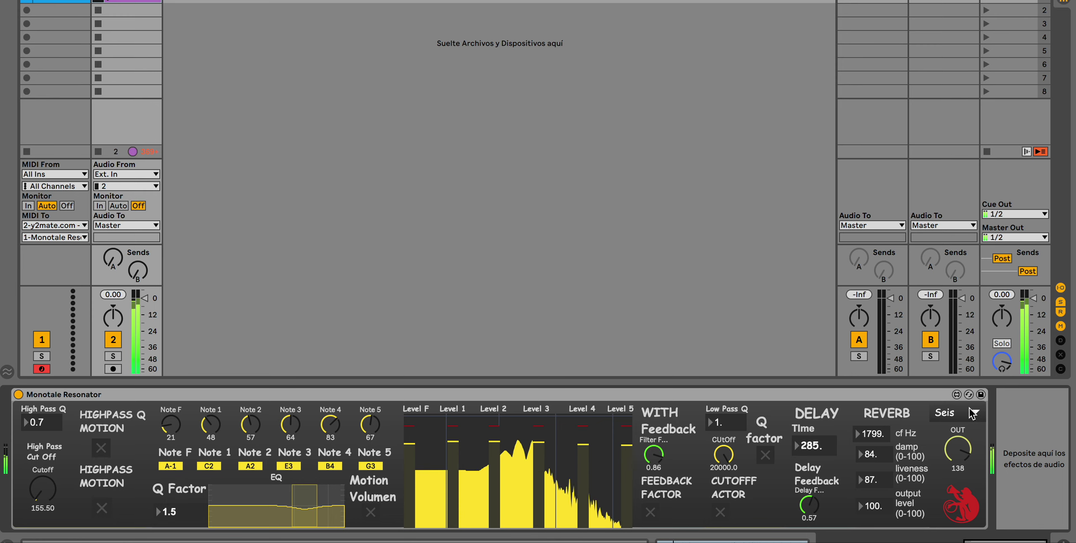
Step: Audition the resonator presets Siete, Ocho and Nueve one after another
left_click(970, 410)
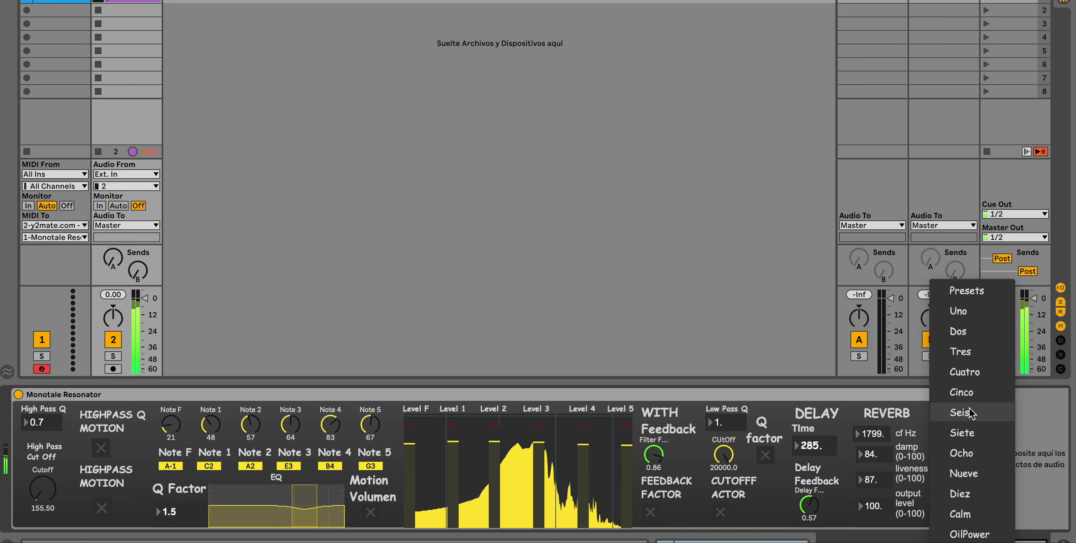
left_click(973, 432)
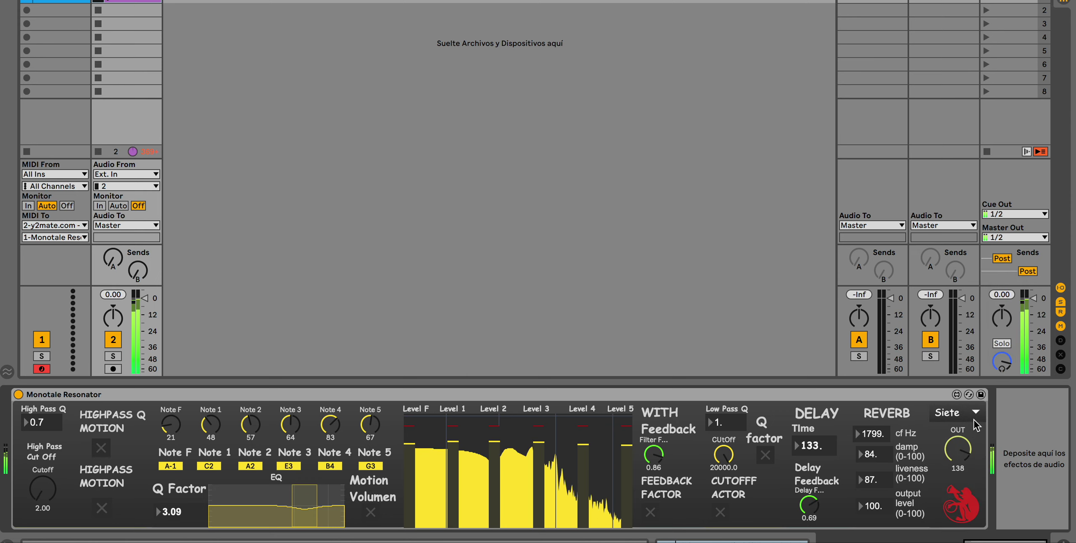
left_click(972, 415)
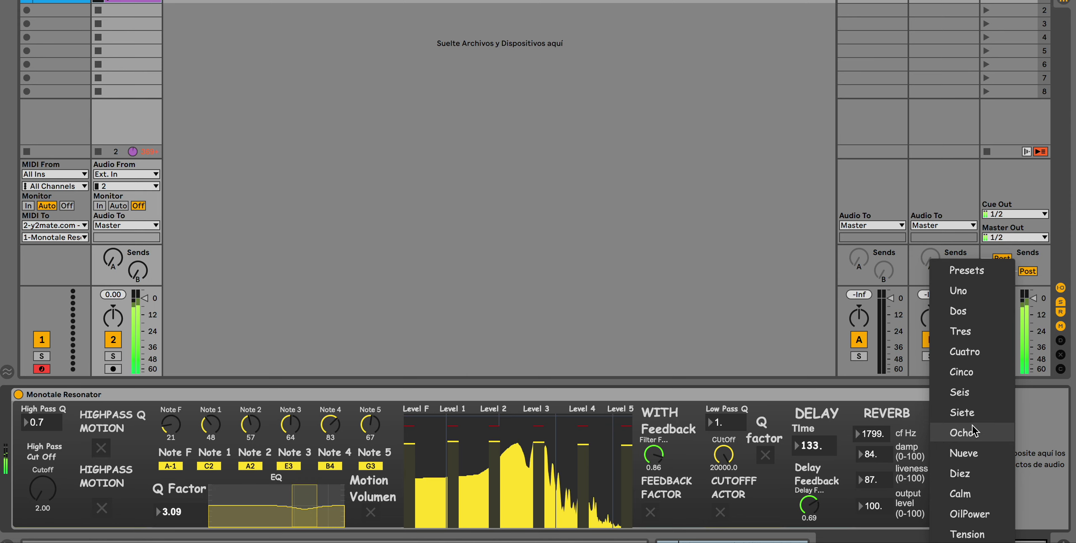
left_click(963, 433)
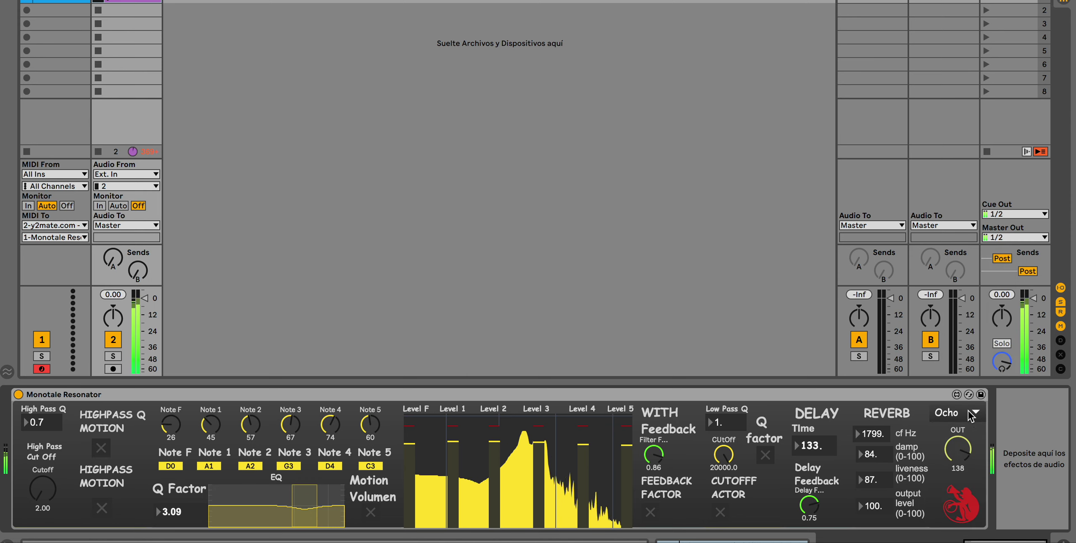
left_click(970, 419)
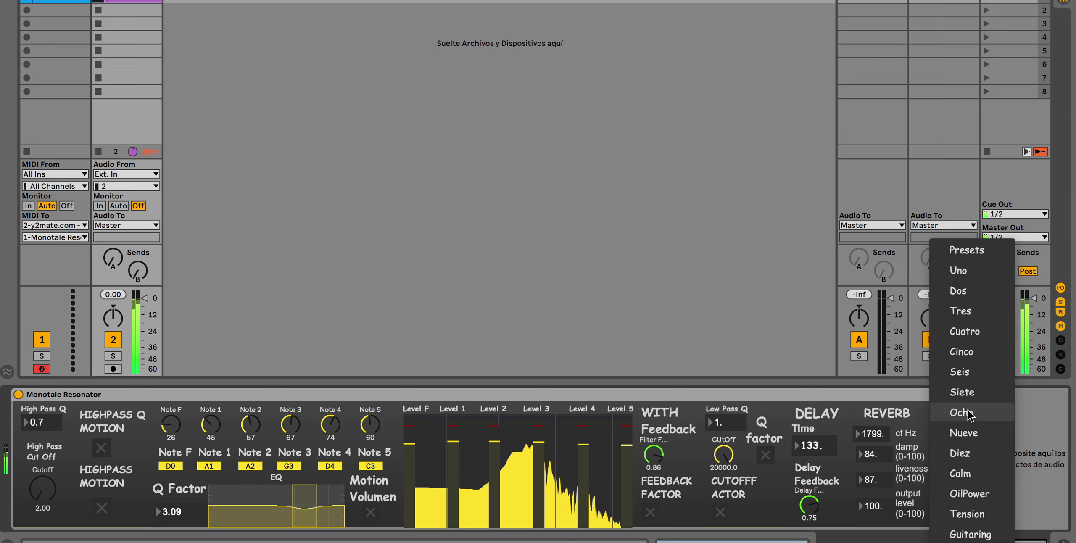
left_click(962, 433)
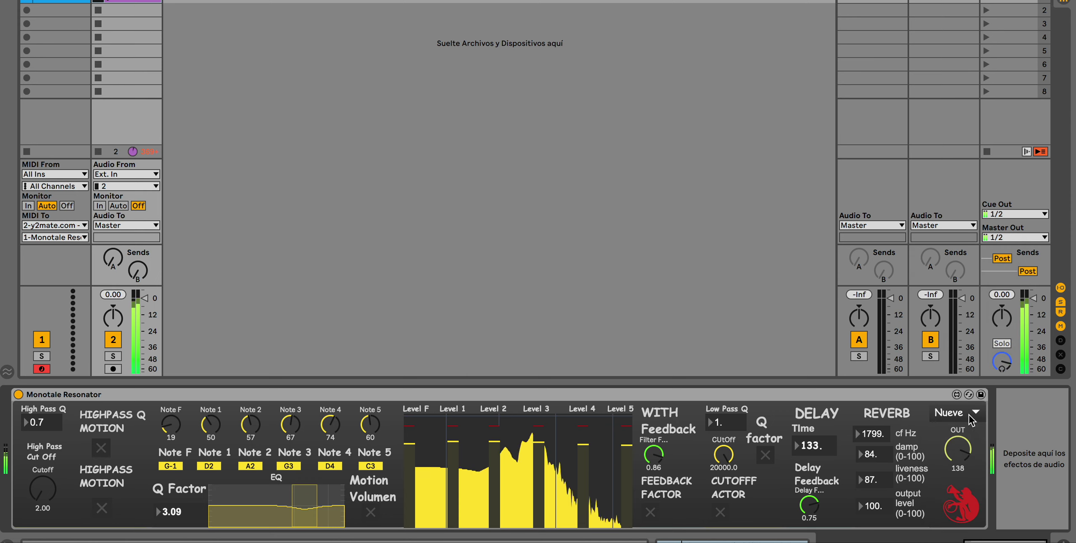
Step: Audition the resonator presets Diez, Calm and OilPower one after another
left_click(969, 413)
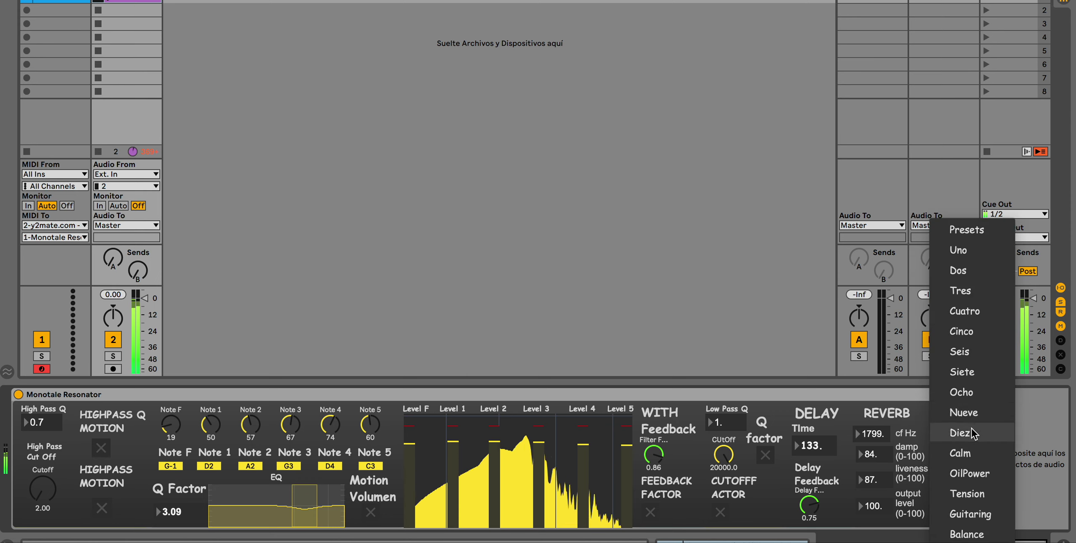
left_click(963, 432)
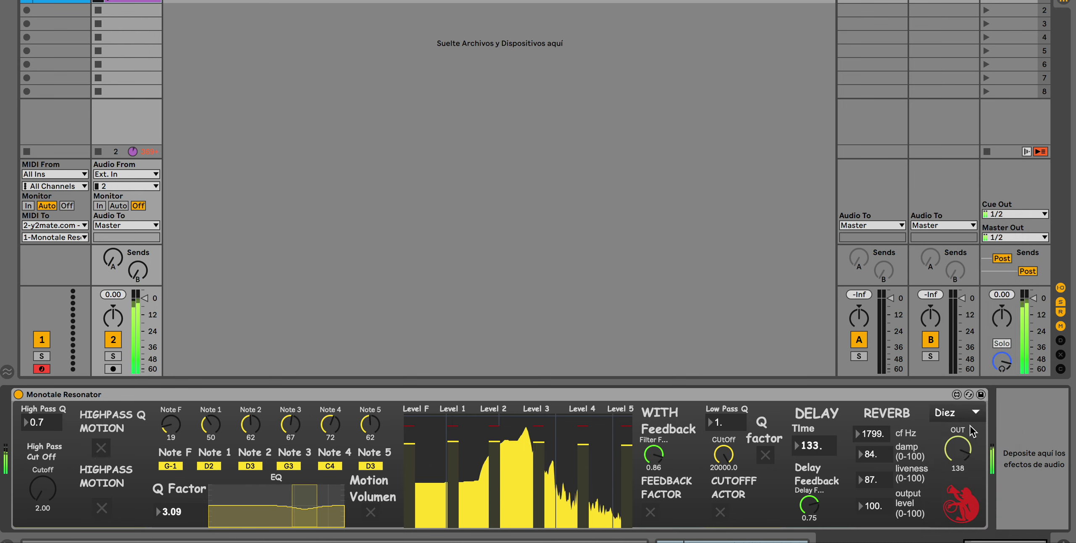
left_click(966, 413)
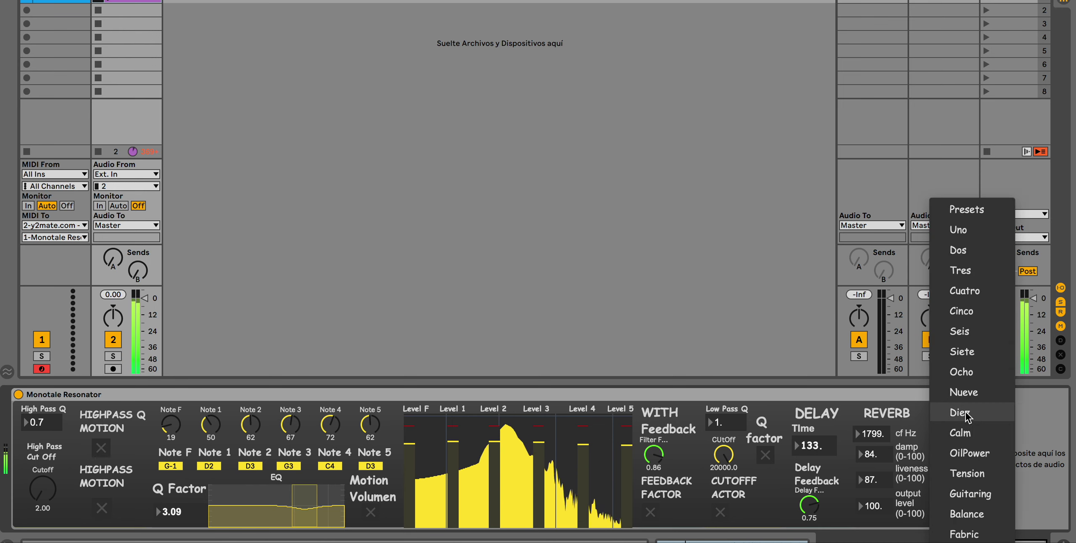
left_click(972, 433)
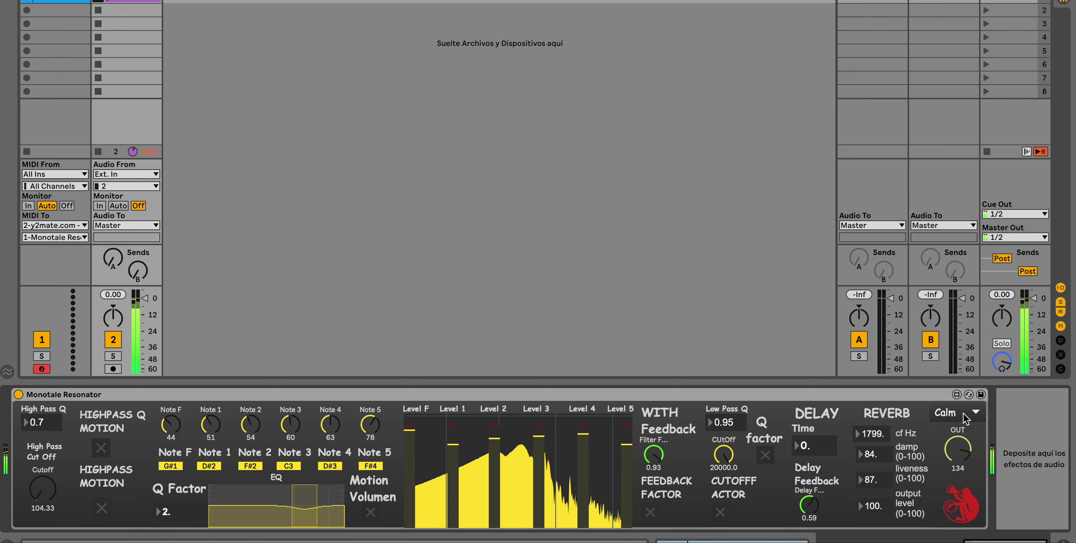
left_click(964, 414)
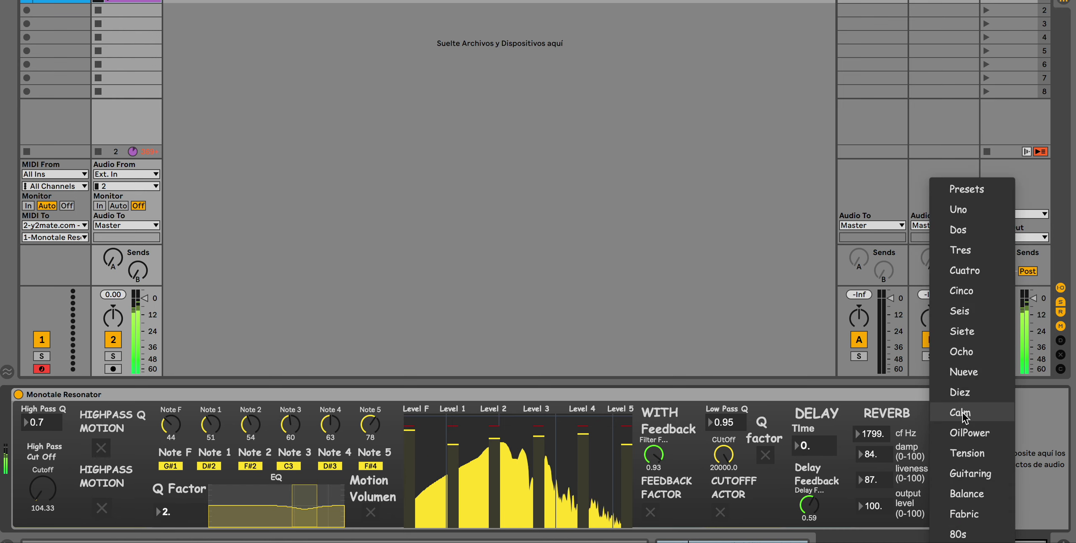
left_click(972, 433)
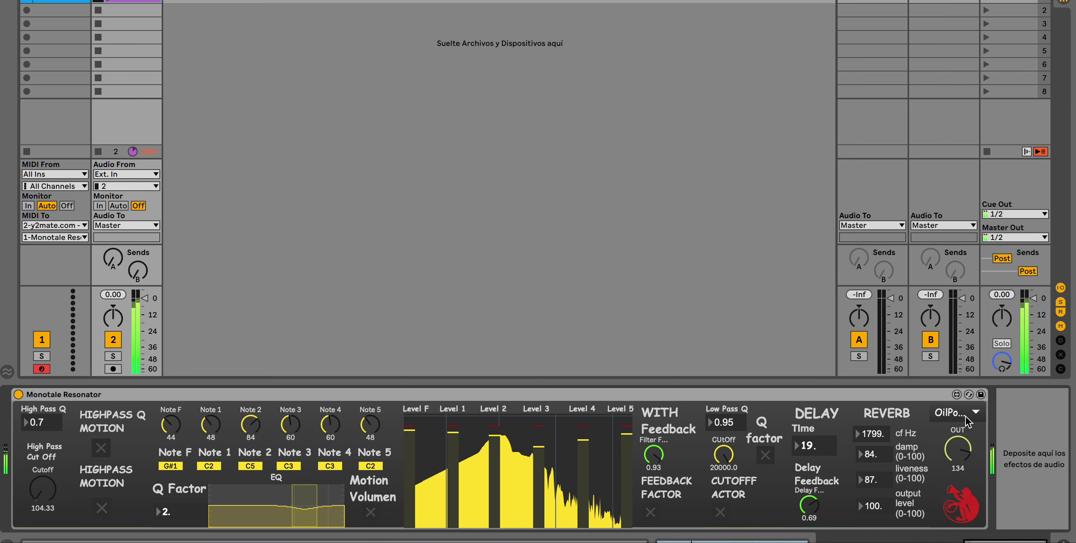
Step: Audition the resonator presets Tension, Guitaring and Balance one after another
left_click(965, 417)
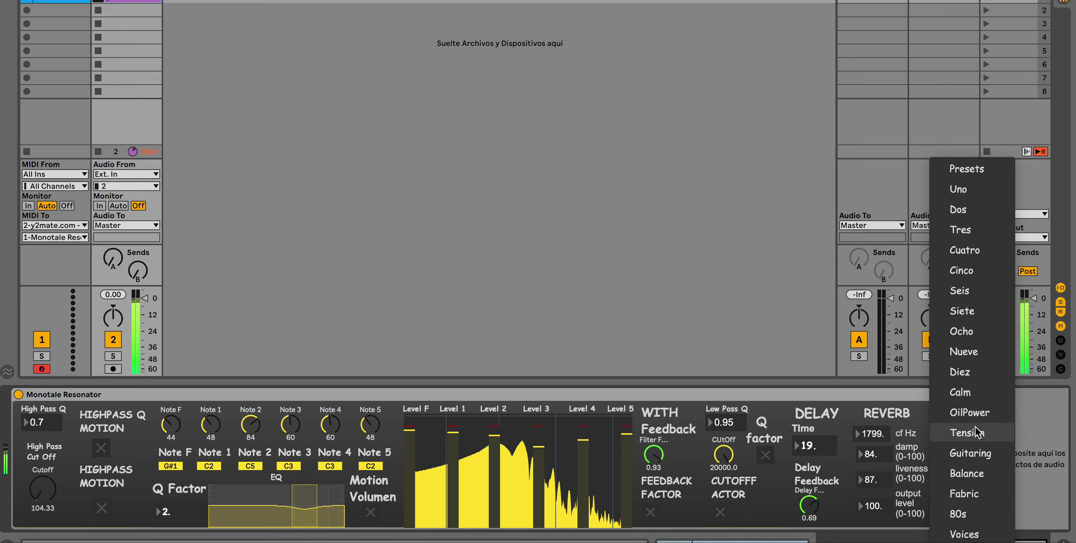
left_click(975, 432)
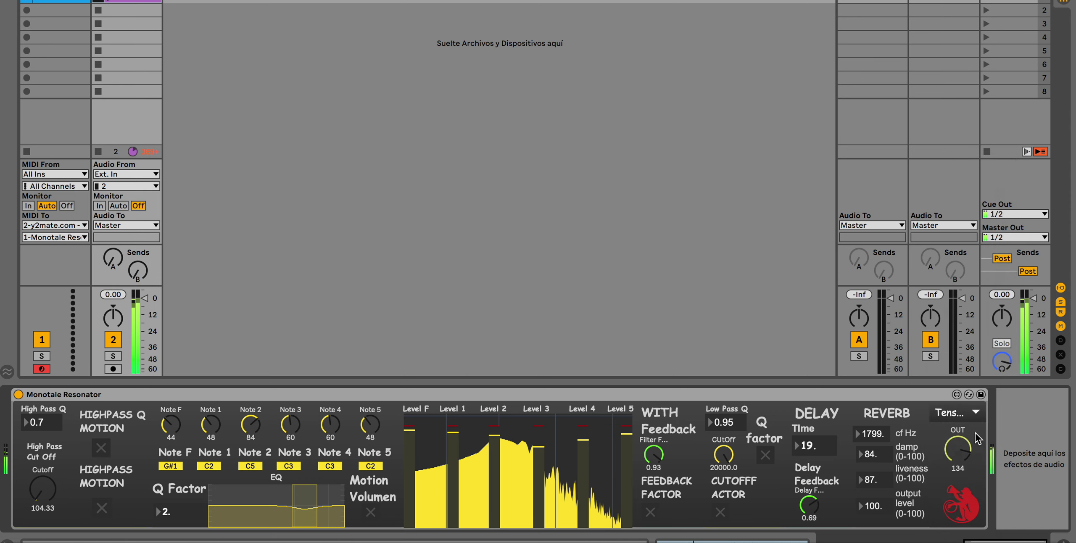
left_click(964, 413)
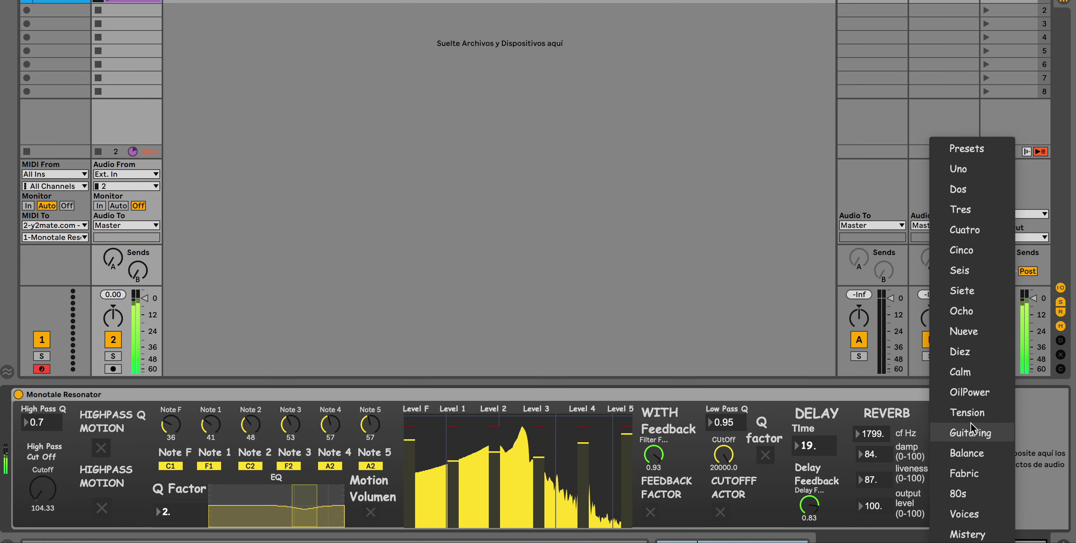
left_click(971, 424)
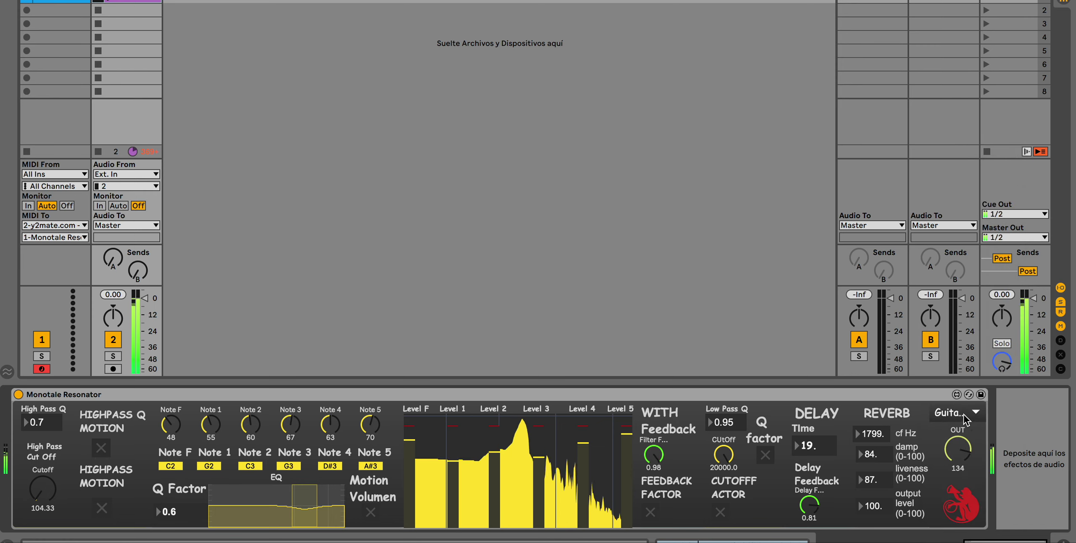
left_click(963, 415)
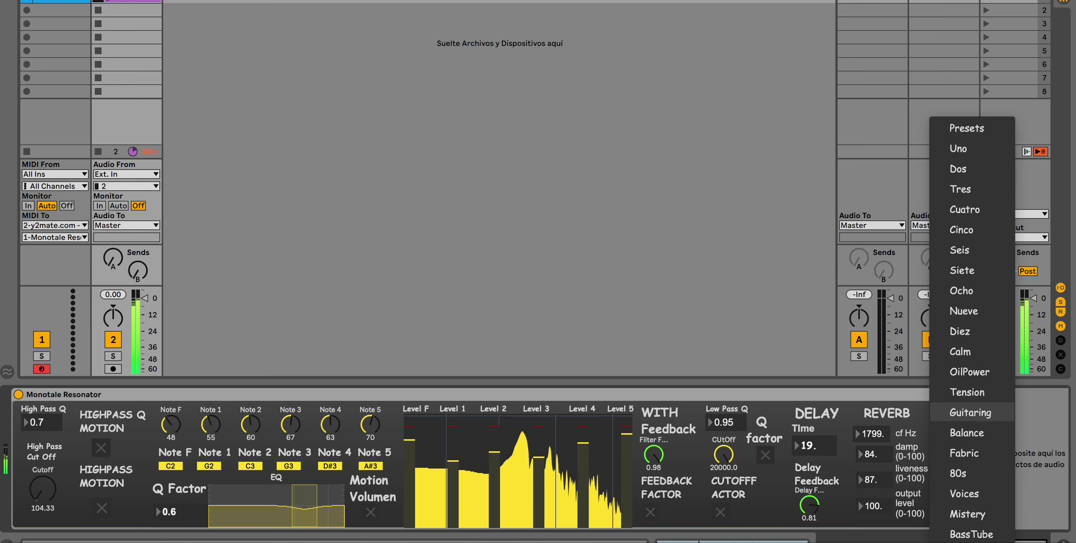
left_click(966, 432)
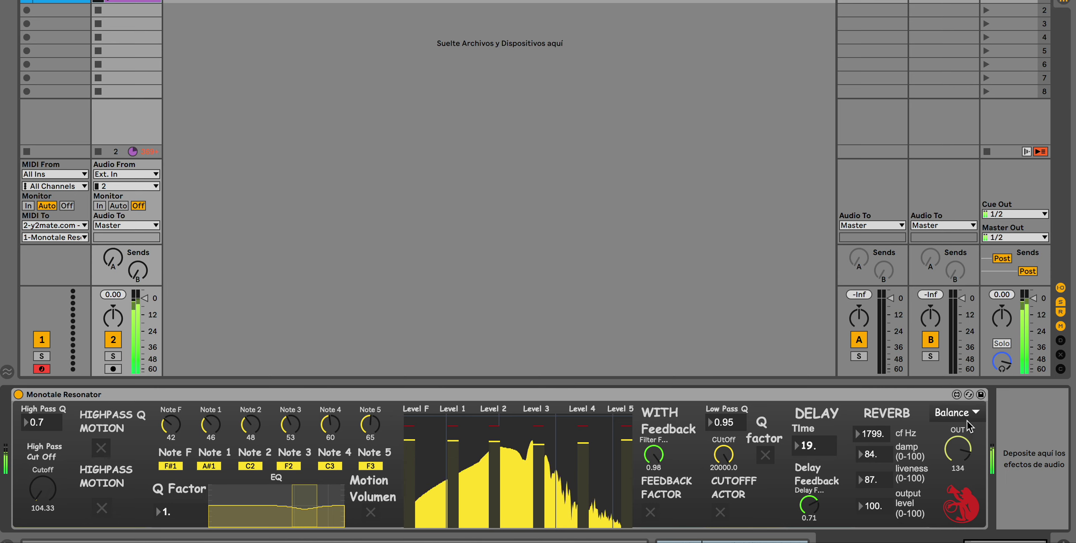
Step: Audition the resonator presets Fabric, 80s and Voices one after another
left_click(965, 417)
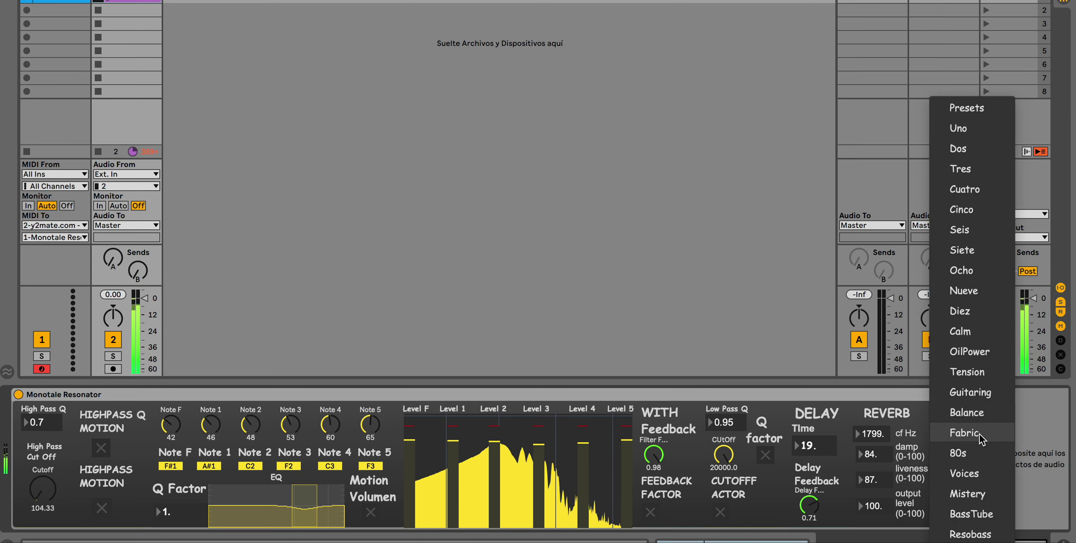
left_click(967, 433)
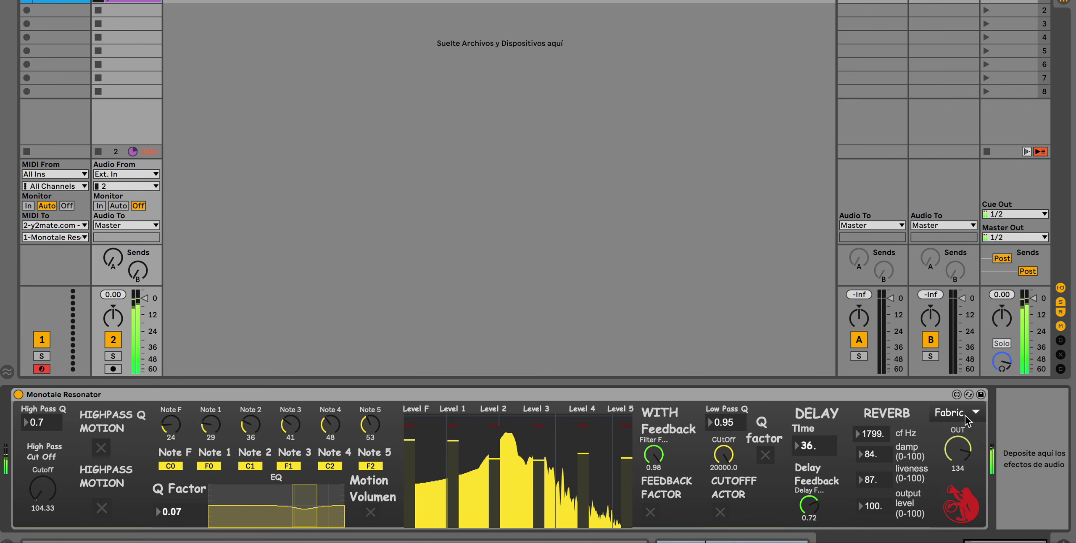
left_click(966, 416)
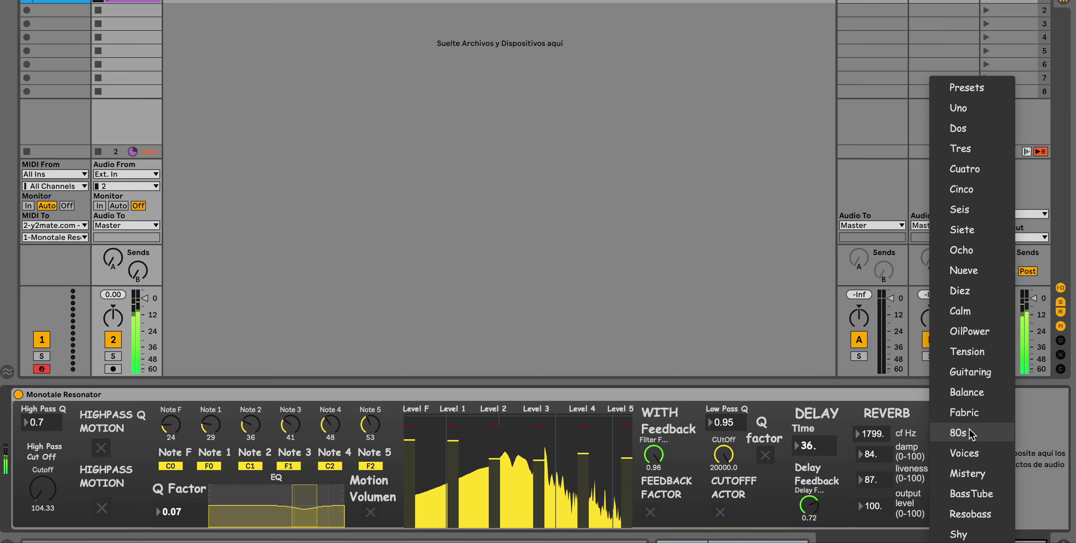
left_click(972, 434)
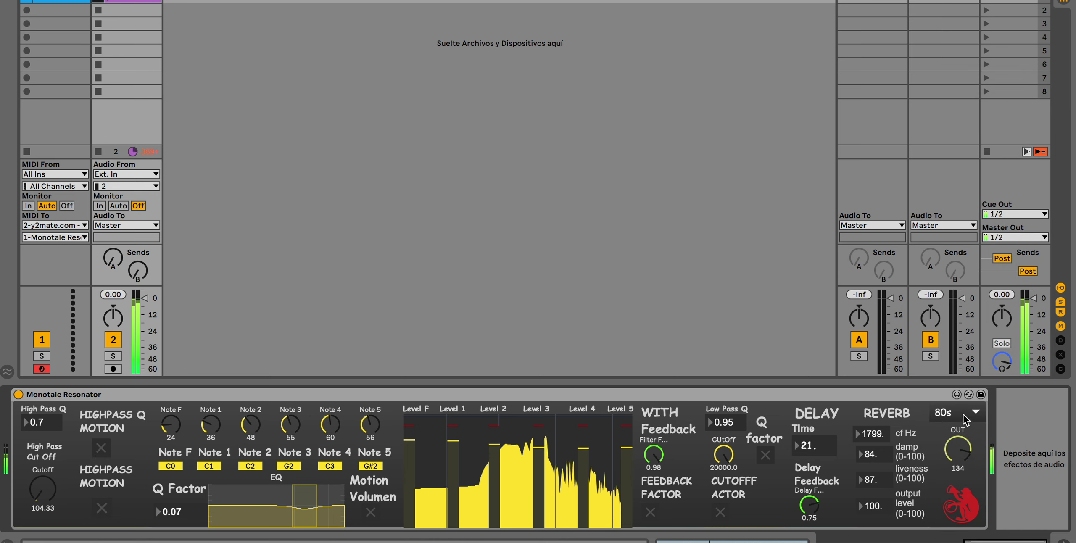
left_click(965, 420)
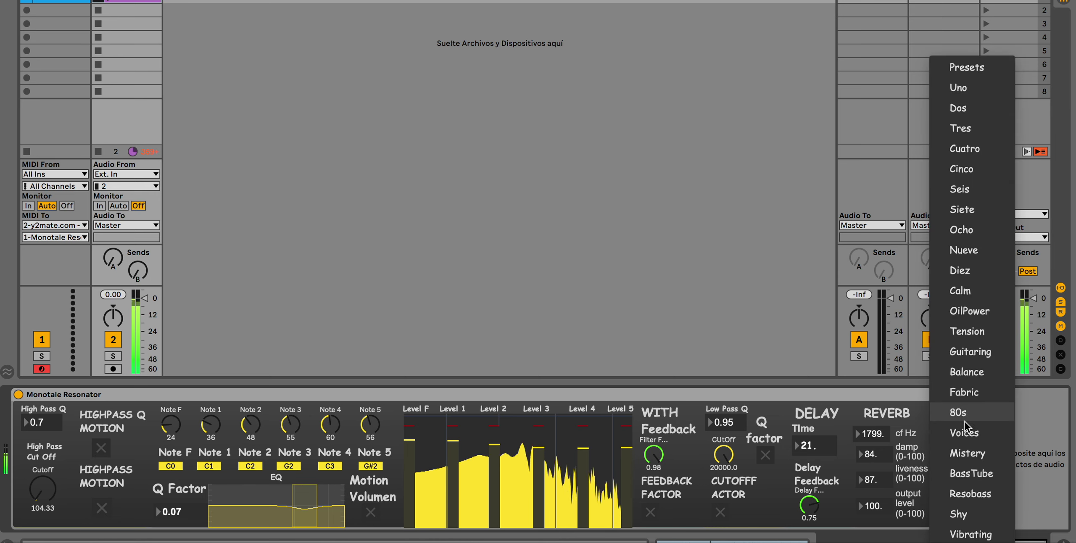
left_click(966, 433)
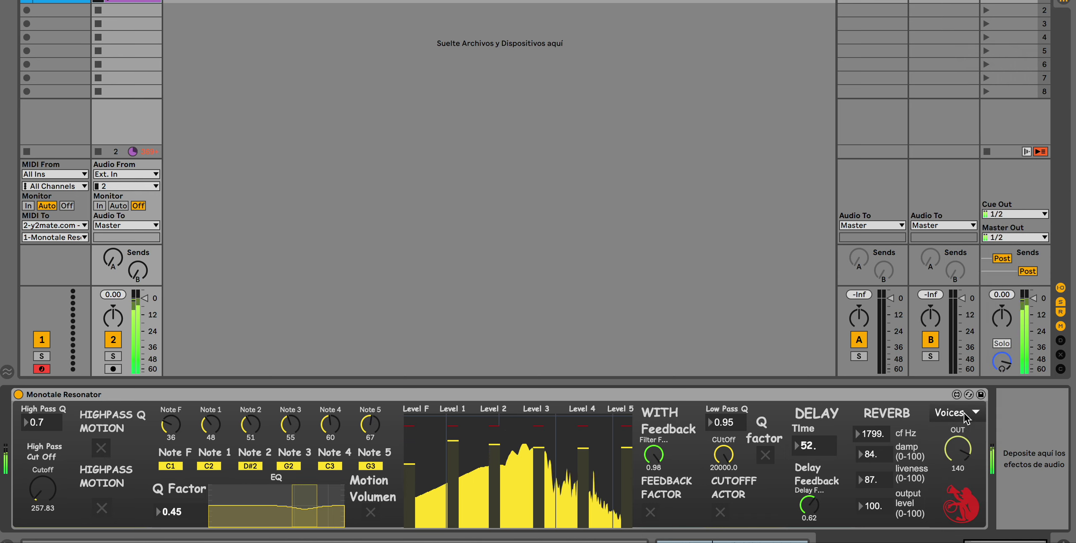
Step: Audition the resonator presets Mistery, BassTube and Resobass one after another
left_click(966, 418)
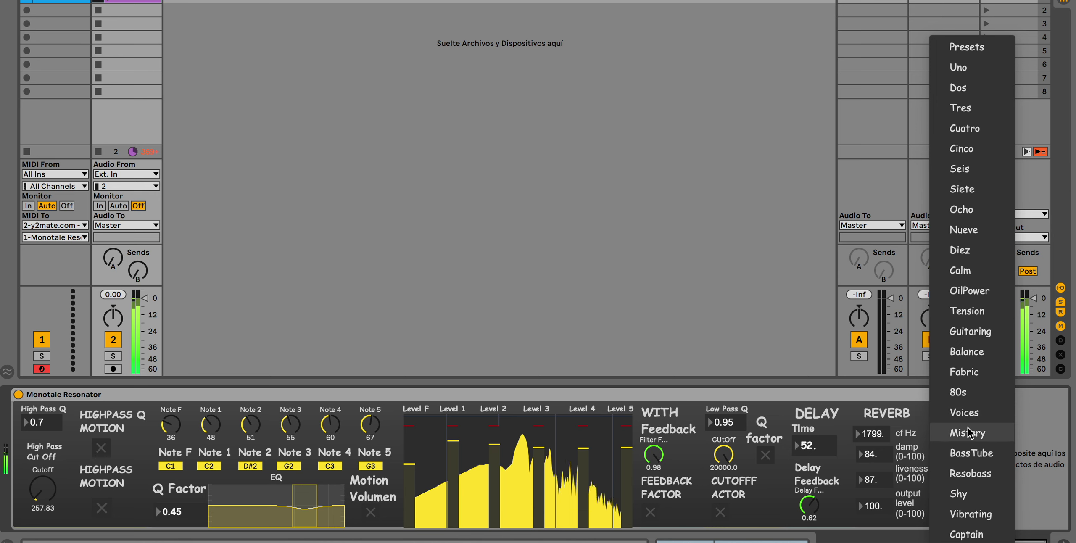
left_click(967, 427)
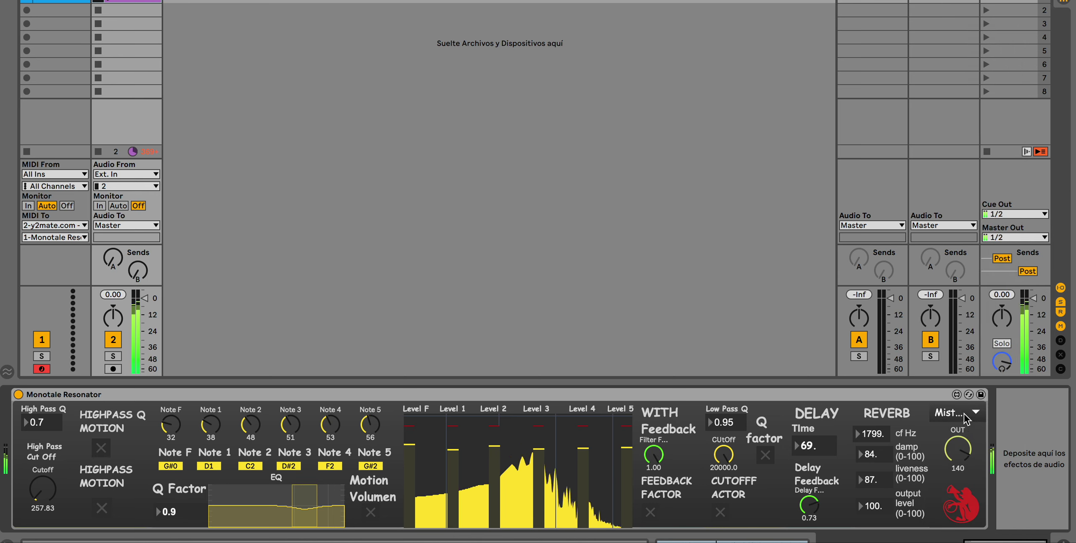
left_click(964, 412)
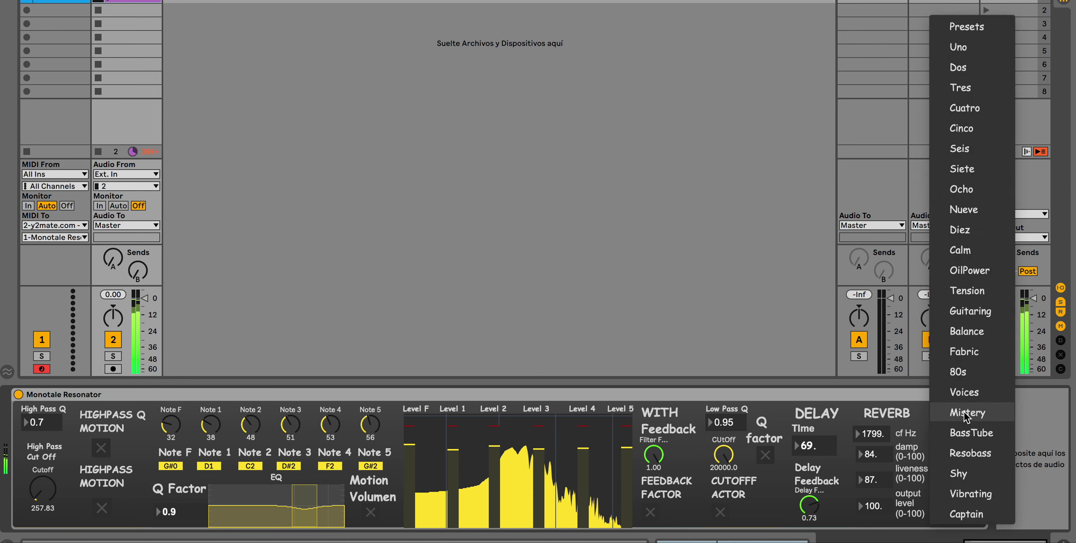
left_click(968, 433)
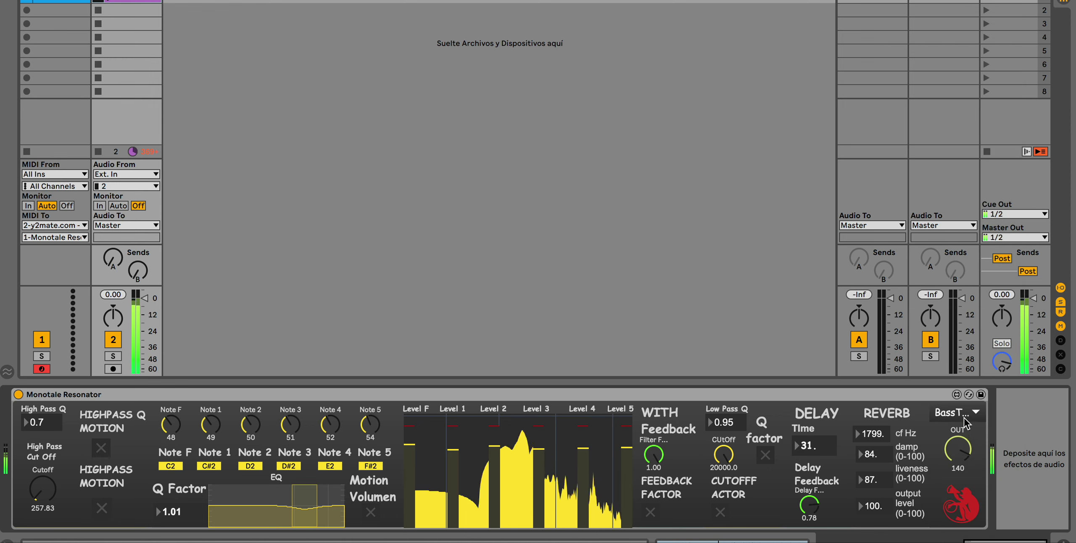
left_click(967, 418)
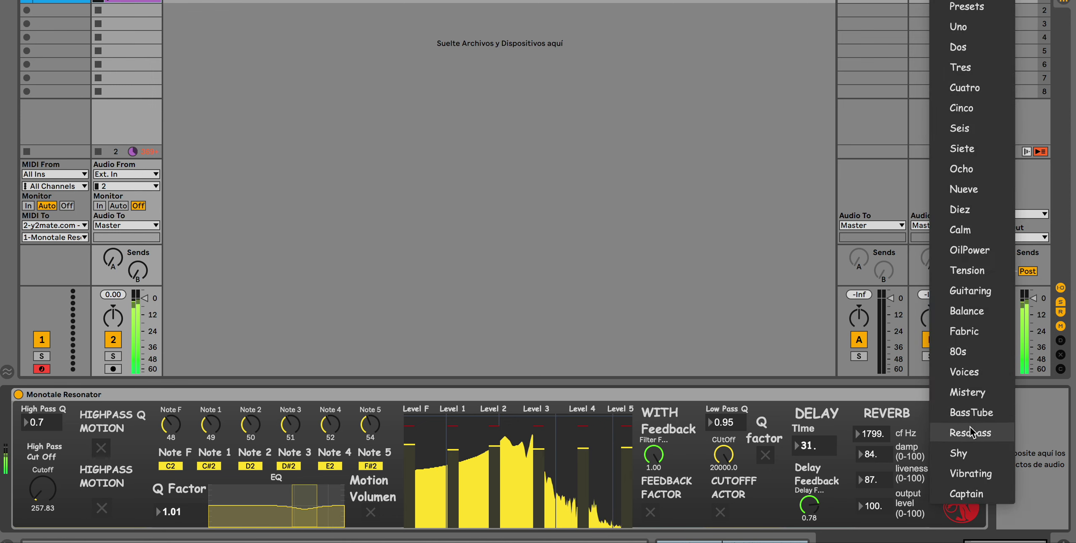
left_click(970, 427)
Step: Audition the resonator presets Shy, Vibrating and Captain one after another
left_click(967, 414)
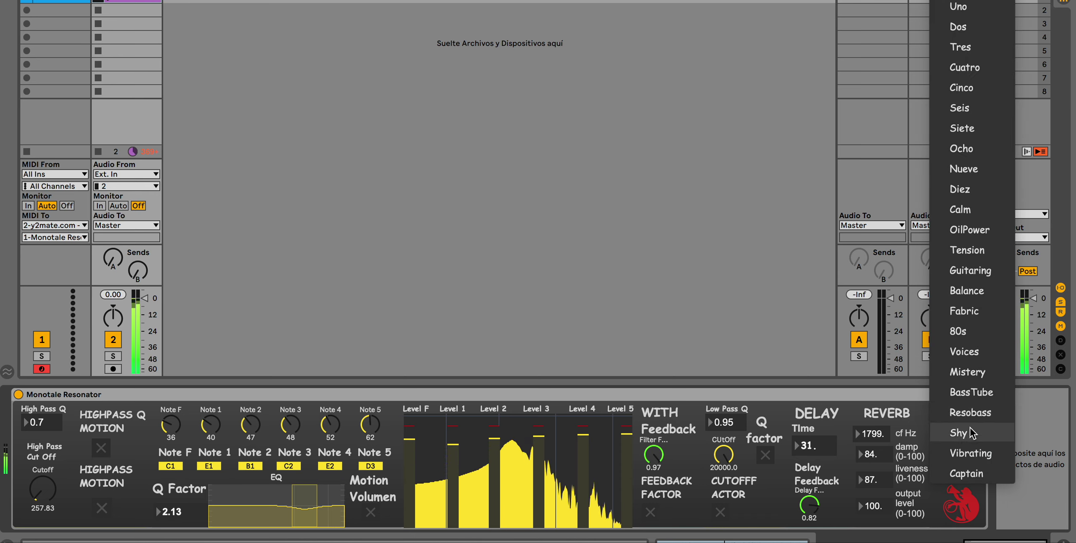
left_click(971, 433)
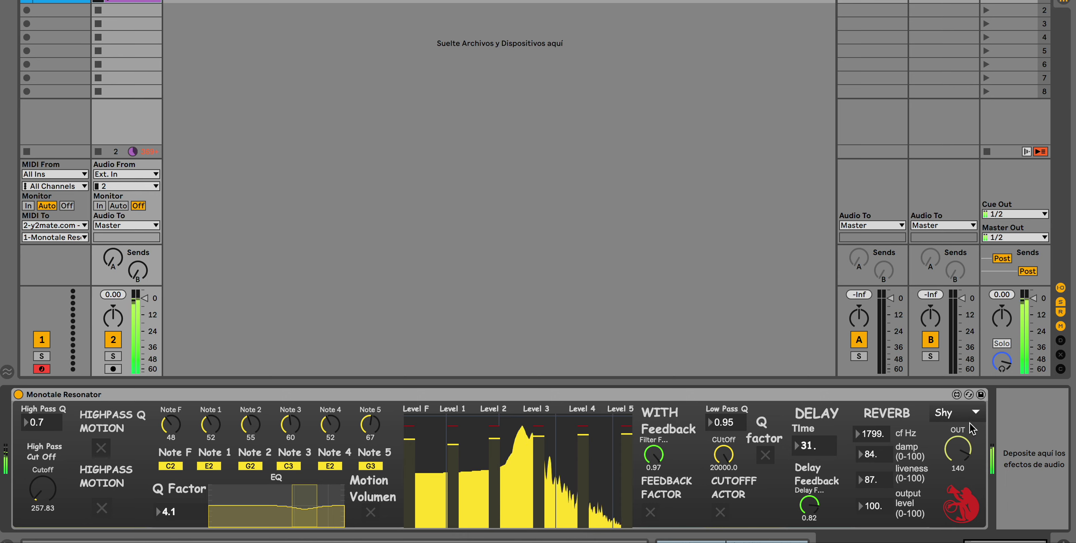
left_click(963, 415)
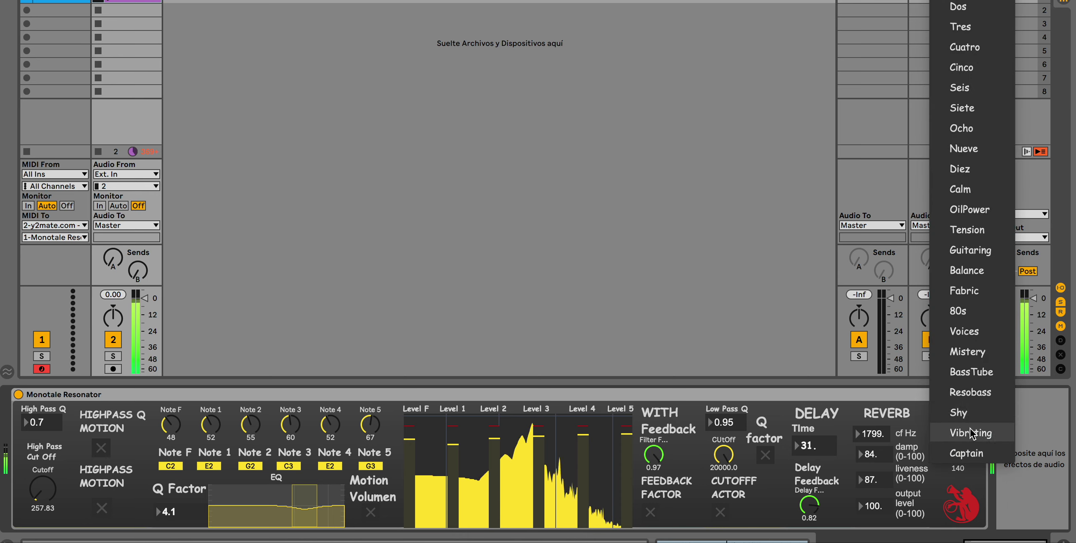
left_click(970, 432)
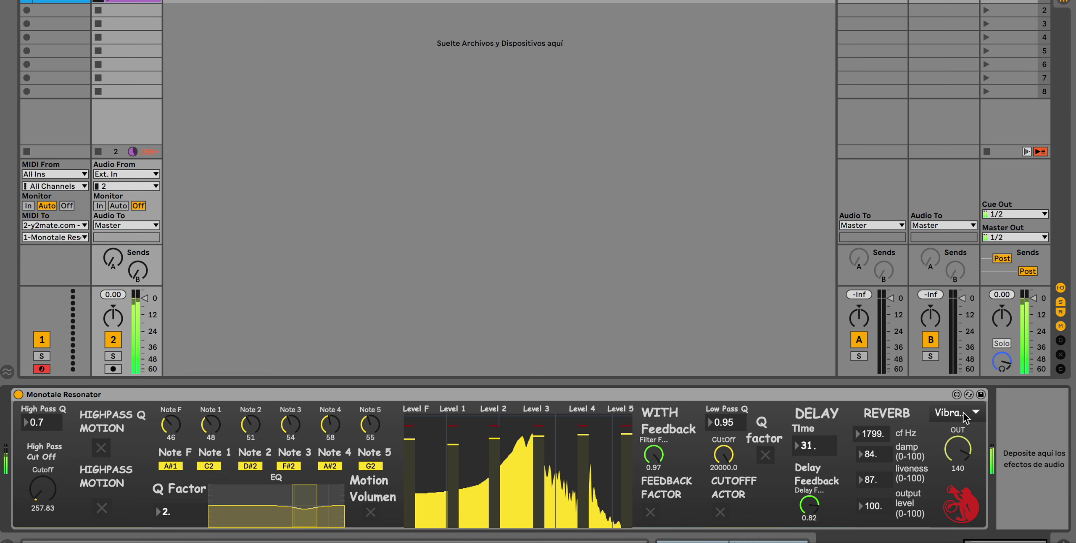
left_click(964, 417)
left_click(967, 432)
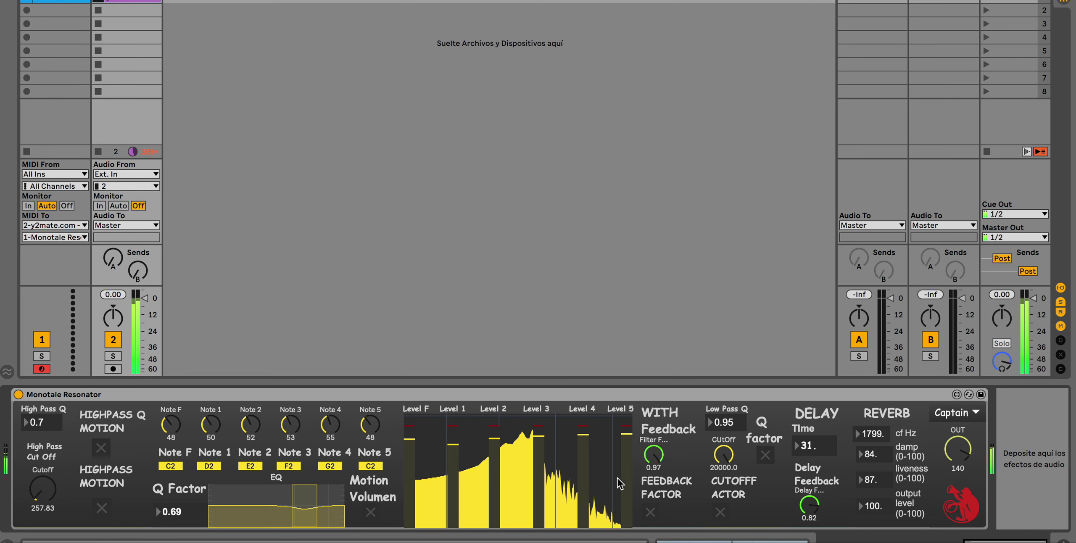
Step: Raise the high-pass cutoff to about 1281 and enable both the Highpass Q Motion and Highpass Motion modulations
mouse_move(43, 489)
left_mouse_down()
mouse_move(42, 465)
mouse_move(43, 479)
left_mouse_up()
left_click(101, 448)
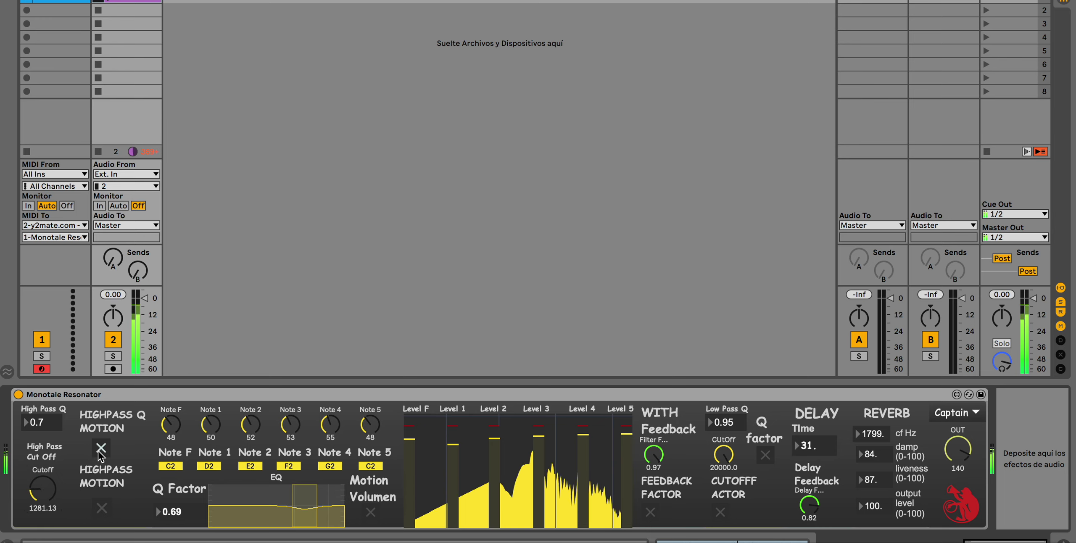
left_click(102, 508)
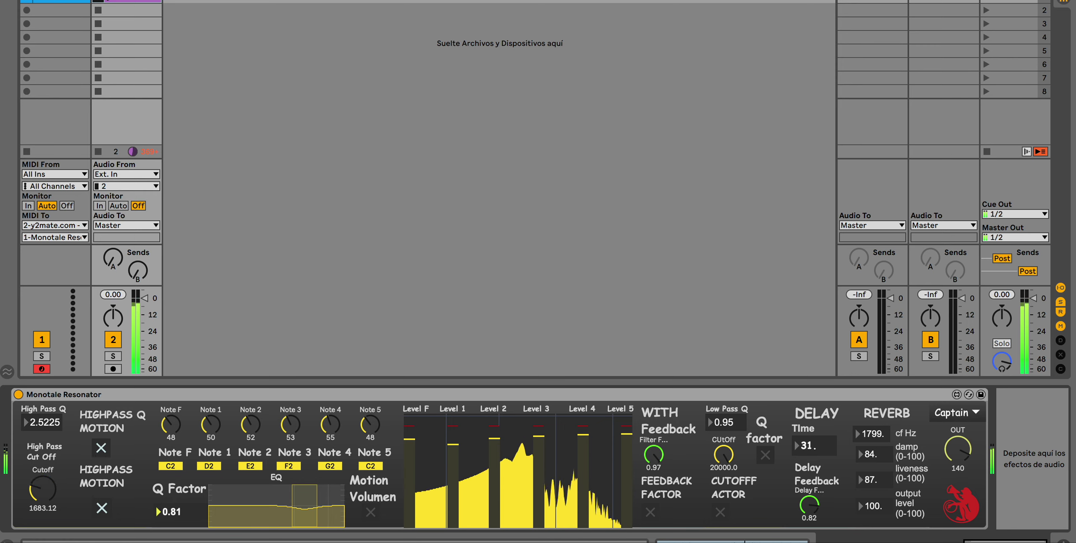
Step: Enable the Motion Volumen, Feedback Factor, low-pass Q factor and low-pass cutoff factor modulations
left_click(370, 514)
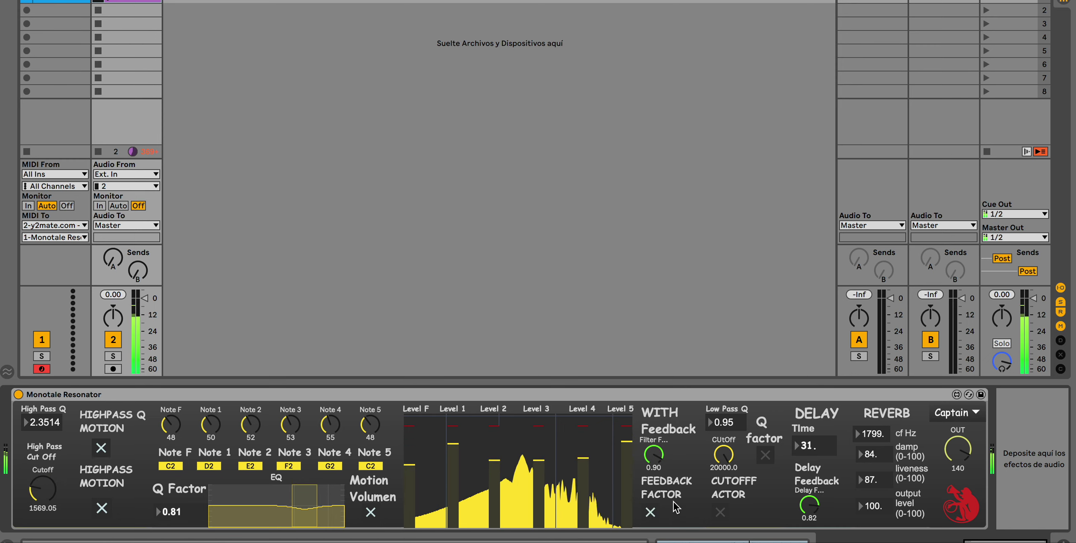
left_click(765, 458)
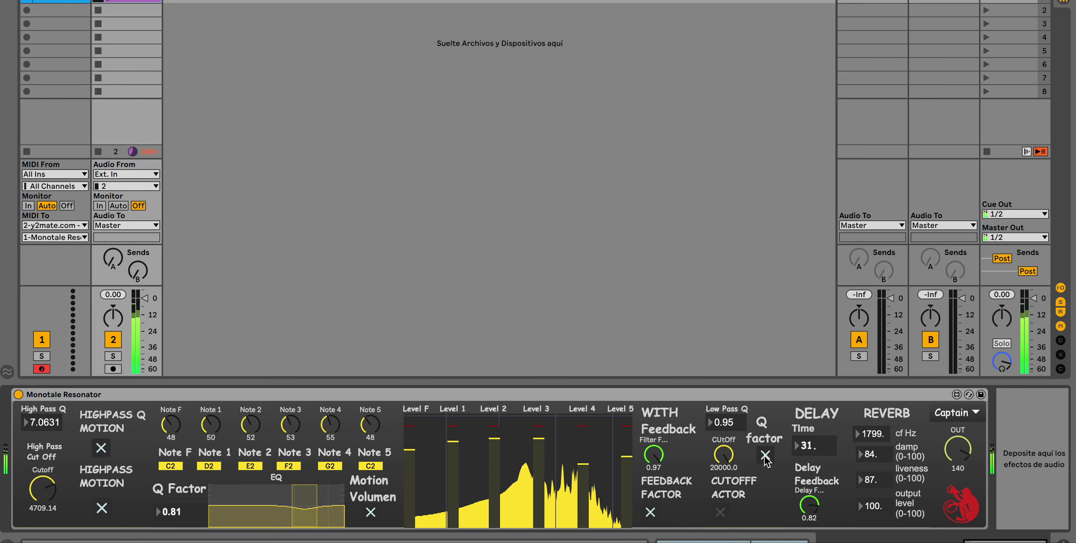
left_click(729, 520)
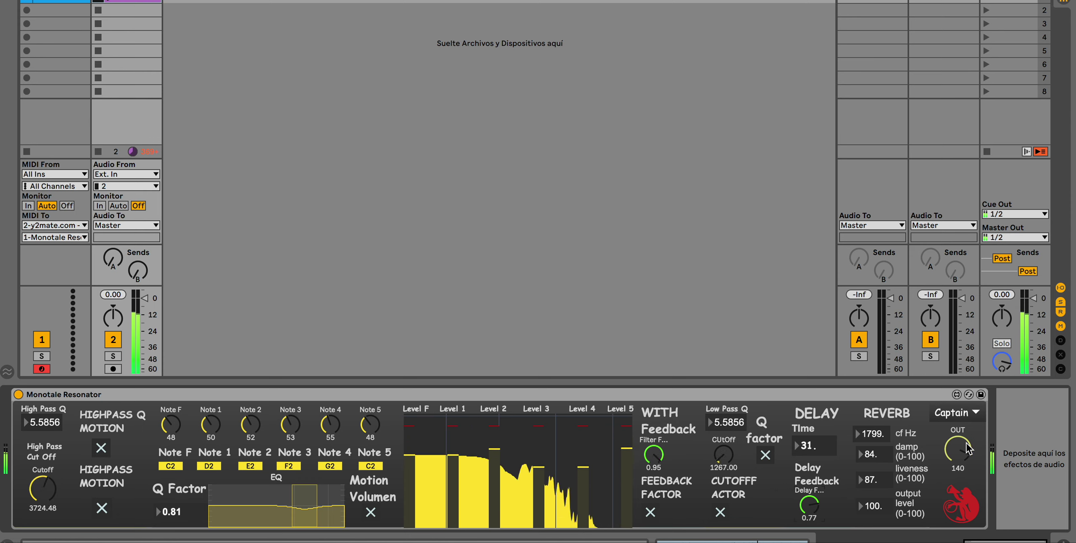
Step: Audition the Vibrating and Shy presets with all motion modulations running
left_click(973, 413)
left_click(971, 390)
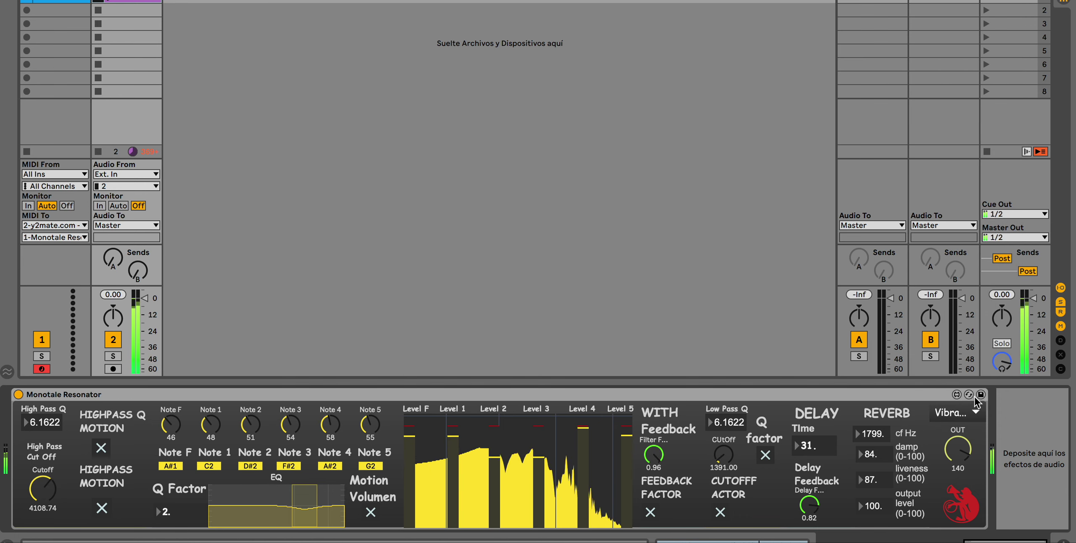
left_click(969, 415)
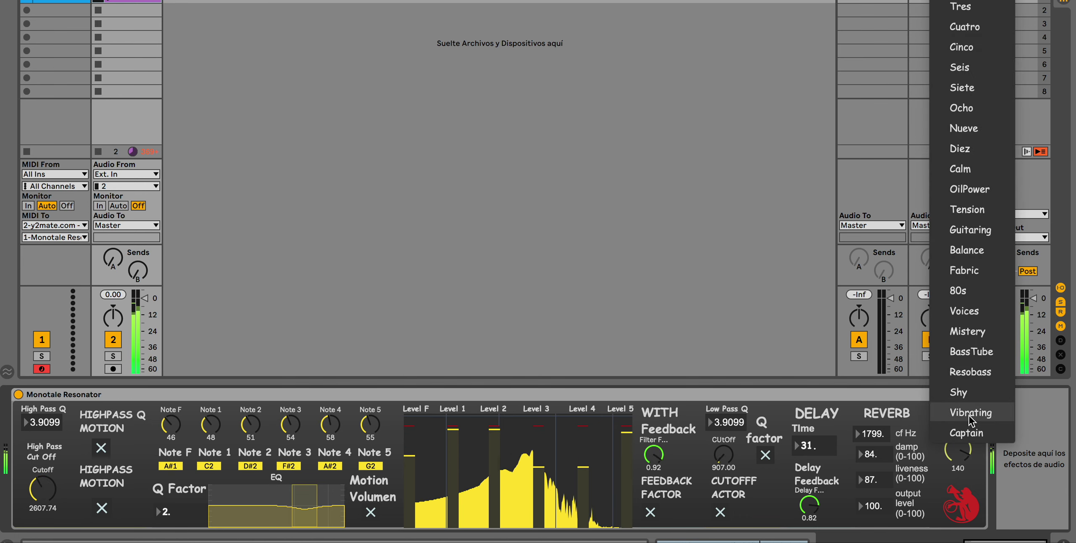
left_click(971, 393)
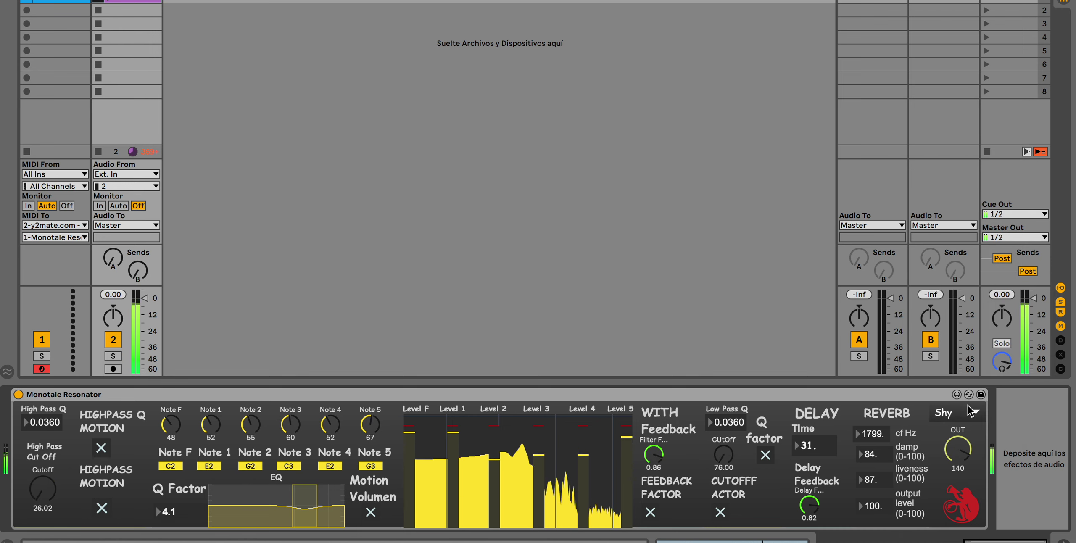
Step: Audition the Resobass, BassTube and Mistery presets in turn with all motion modulations running
left_click(967, 407)
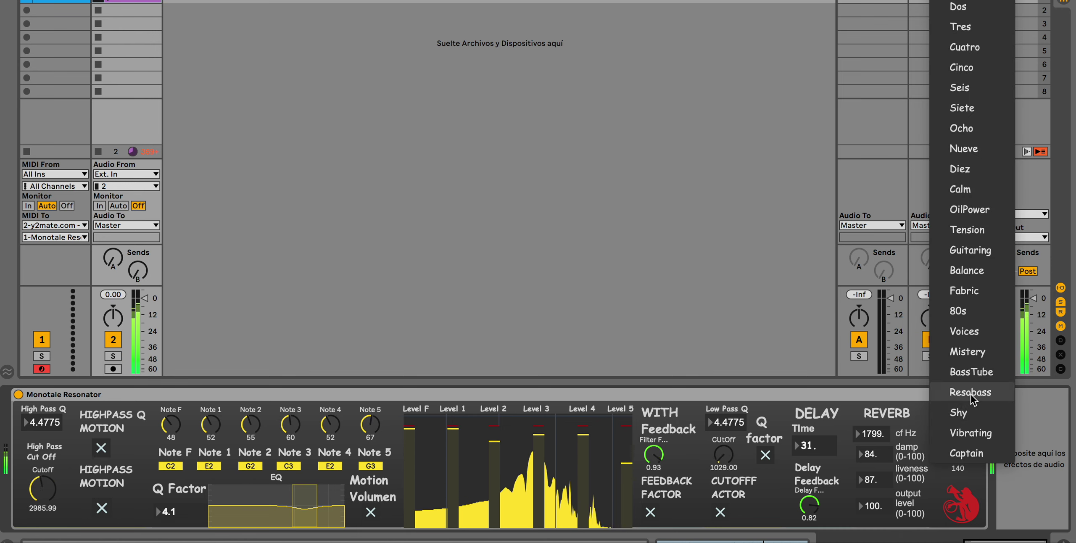
left_click(970, 395)
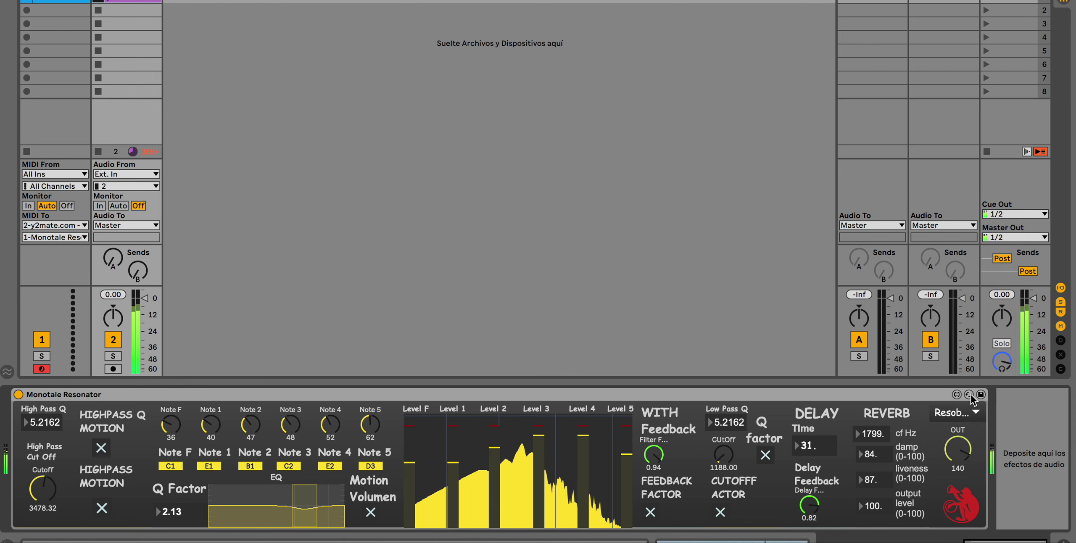
left_click(968, 409)
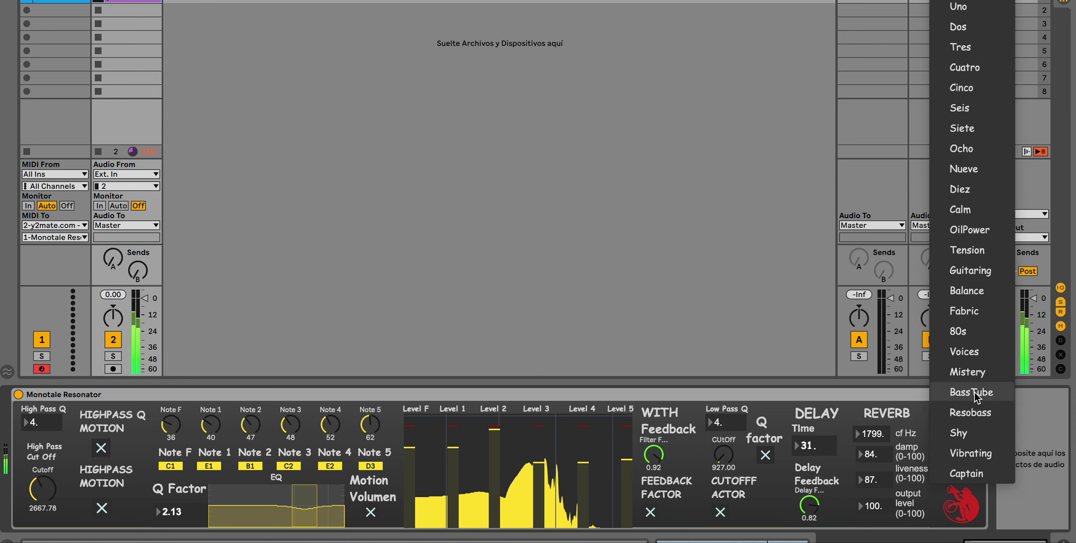
left_click(972, 393)
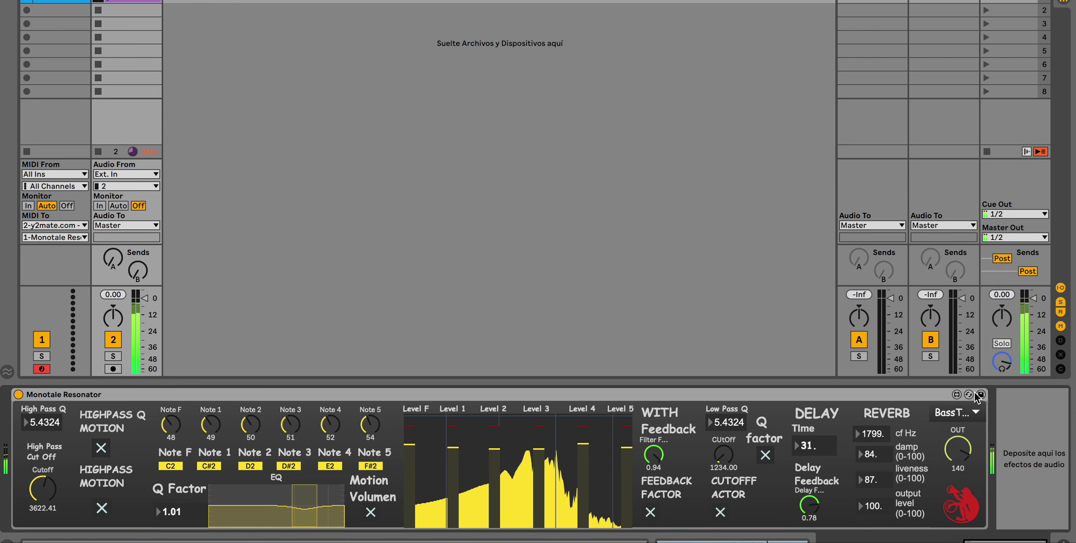
left_click(966, 412)
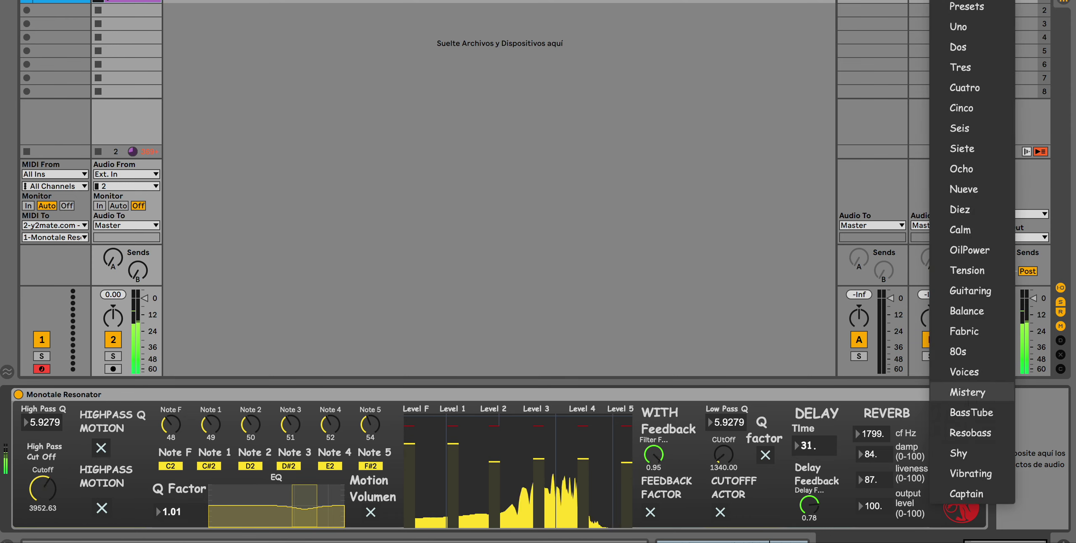
left_click(968, 393)
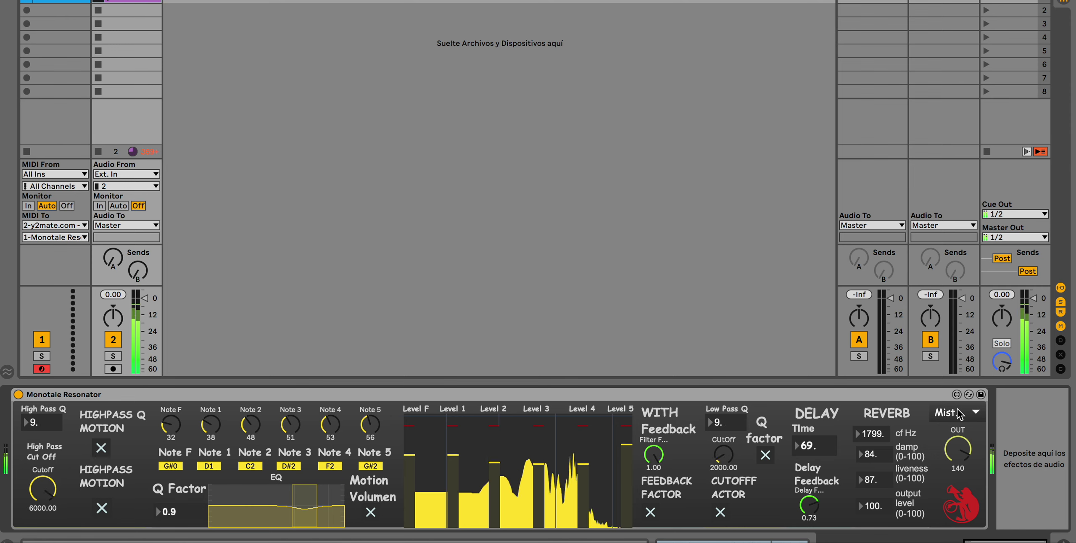
Step: Audition the Voices, 80s and Fabric presets in turn with the motion modulations still enabled
left_click(960, 414)
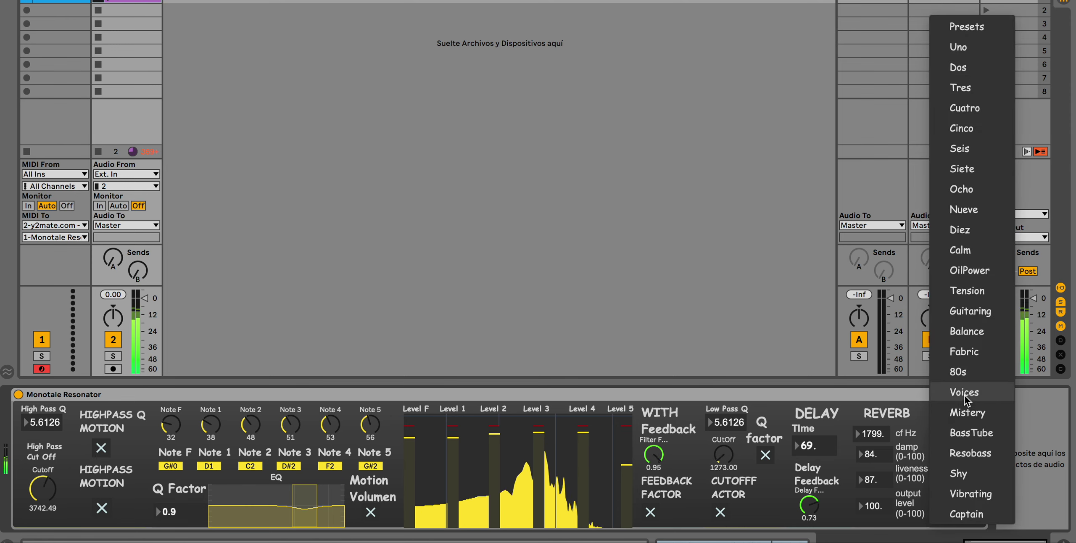
left_click(964, 394)
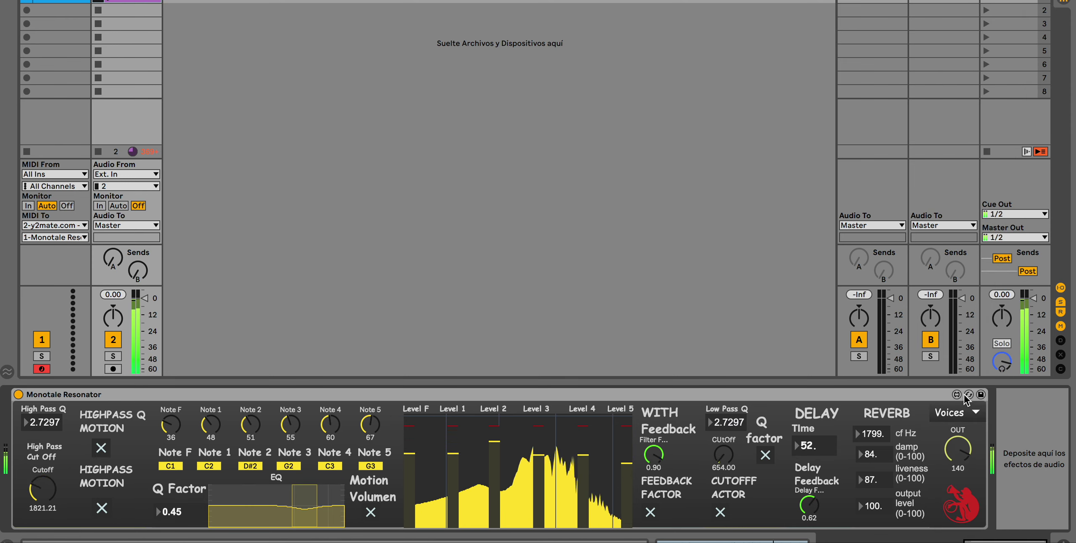
left_click(965, 415)
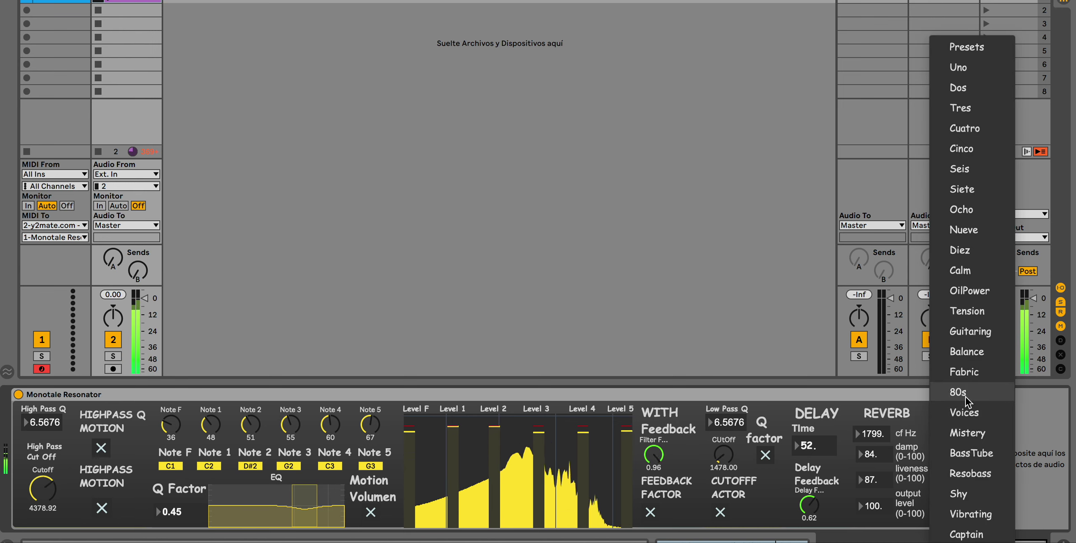
left_click(963, 393)
left_click(967, 412)
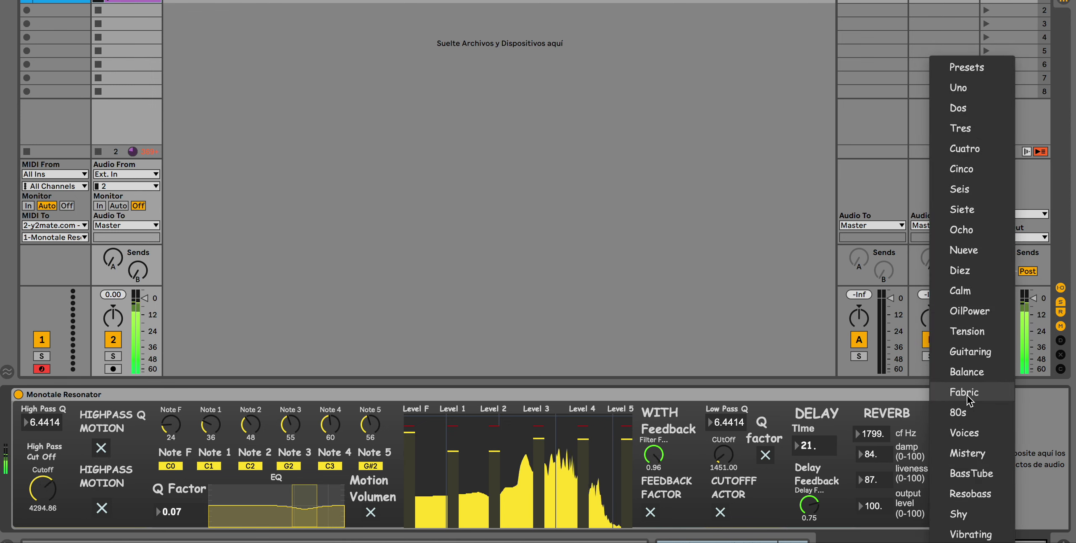
left_click(964, 393)
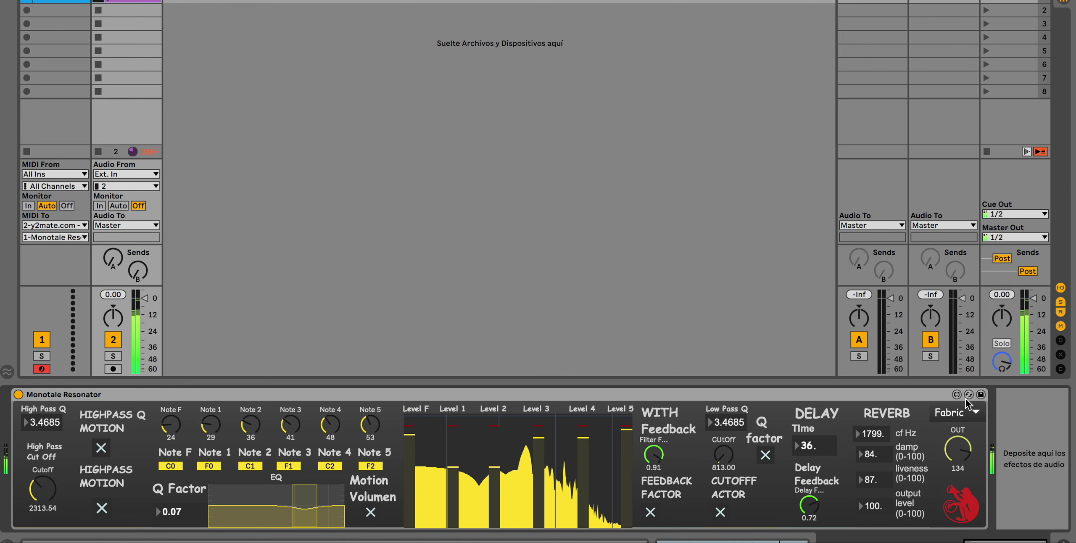
Step: Audition the Balance, Guitaring and Tension presets one after another under the running motion modulations
left_click(964, 413)
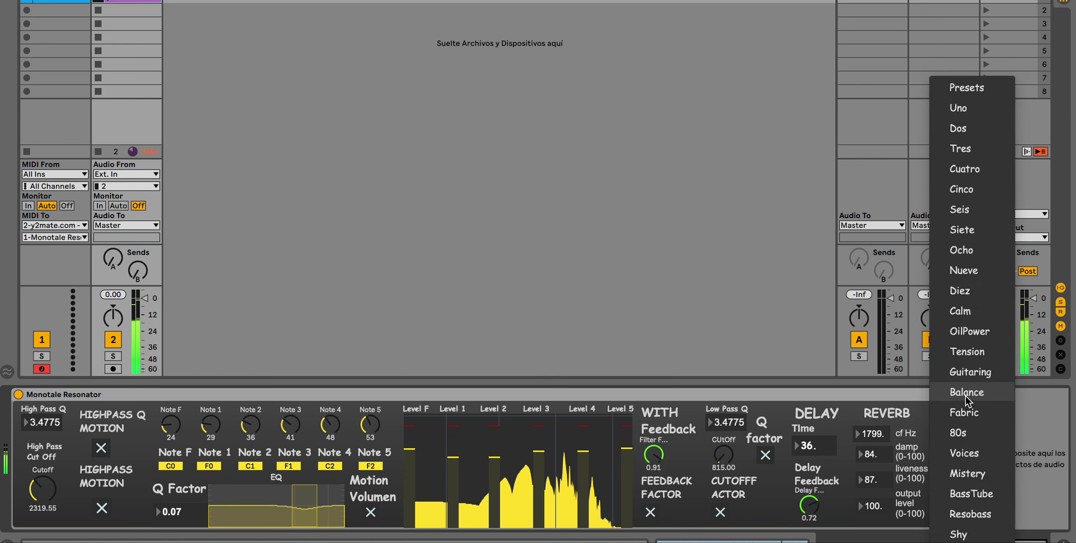
left_click(966, 400)
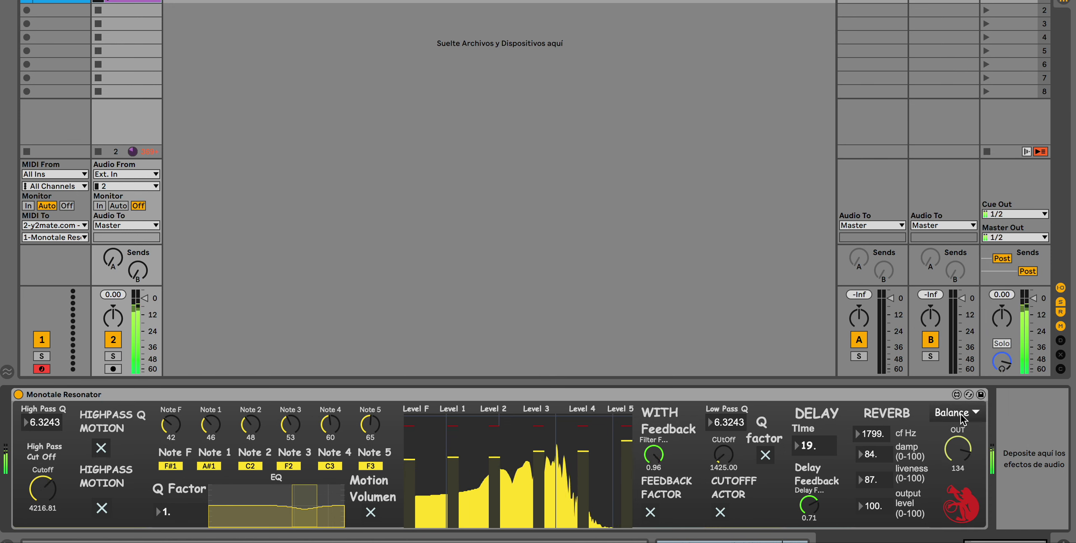
left_click(962, 417)
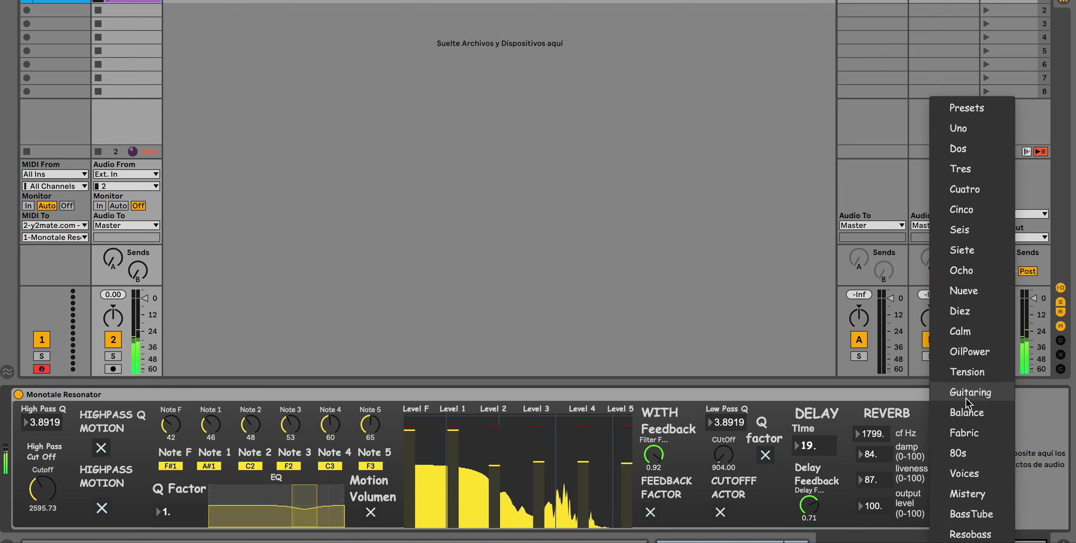
left_click(965, 398)
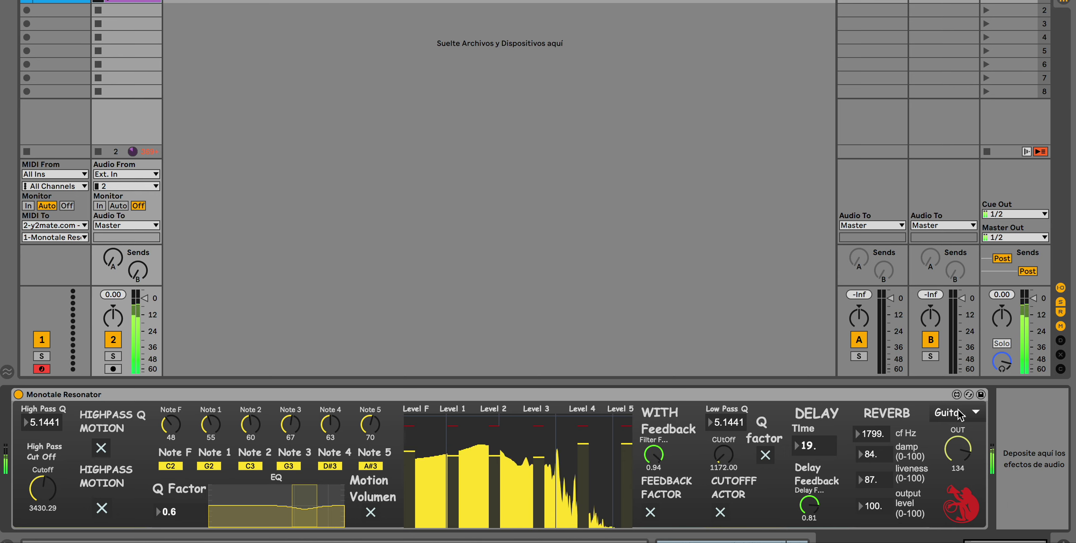
left_click(961, 415)
left_click(960, 393)
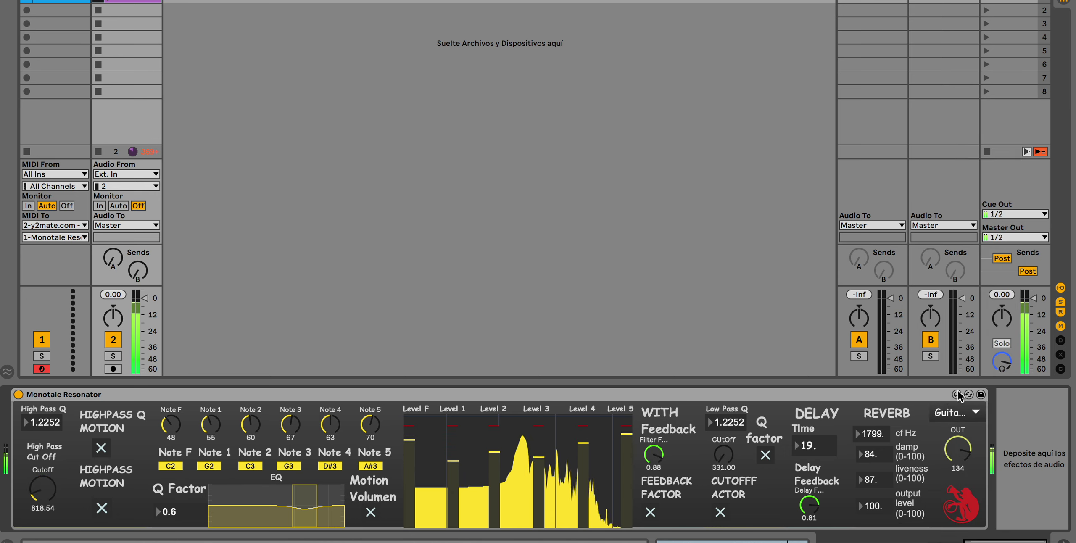
Step: Audition the OilPower, Calm and Diez presets one after another with motion modulations on
left_click(958, 416)
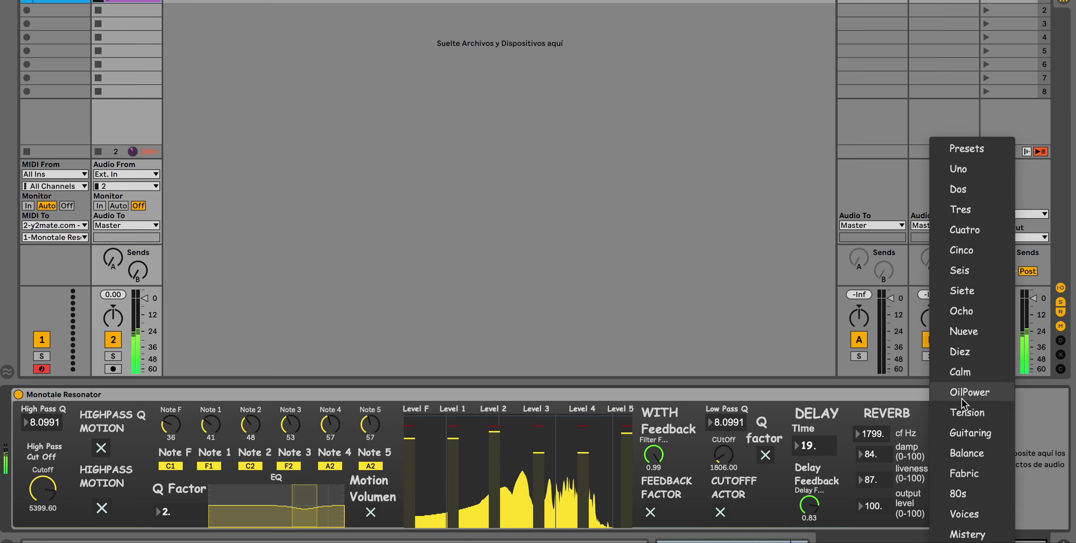
left_click(962, 398)
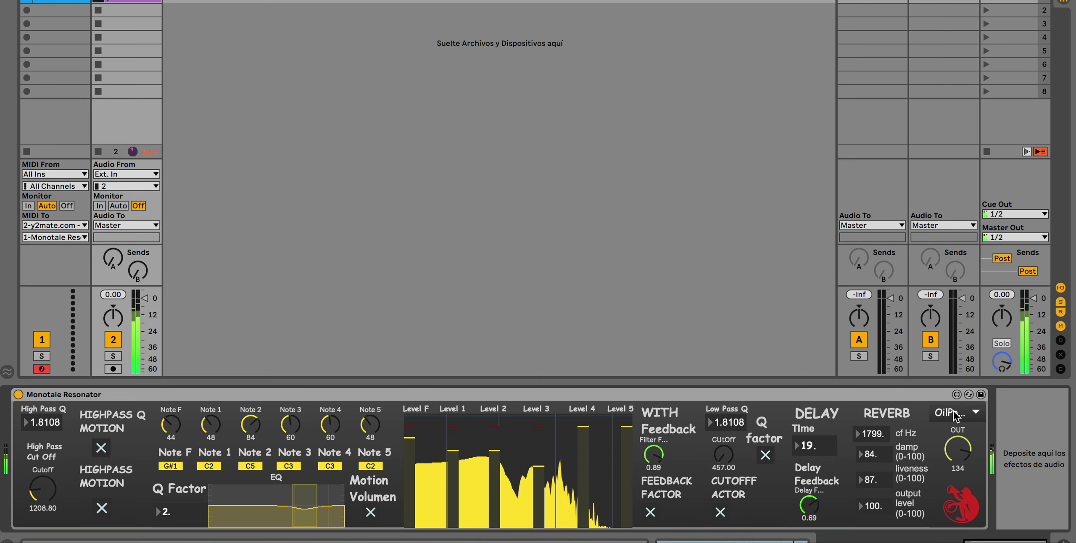
left_click(953, 410)
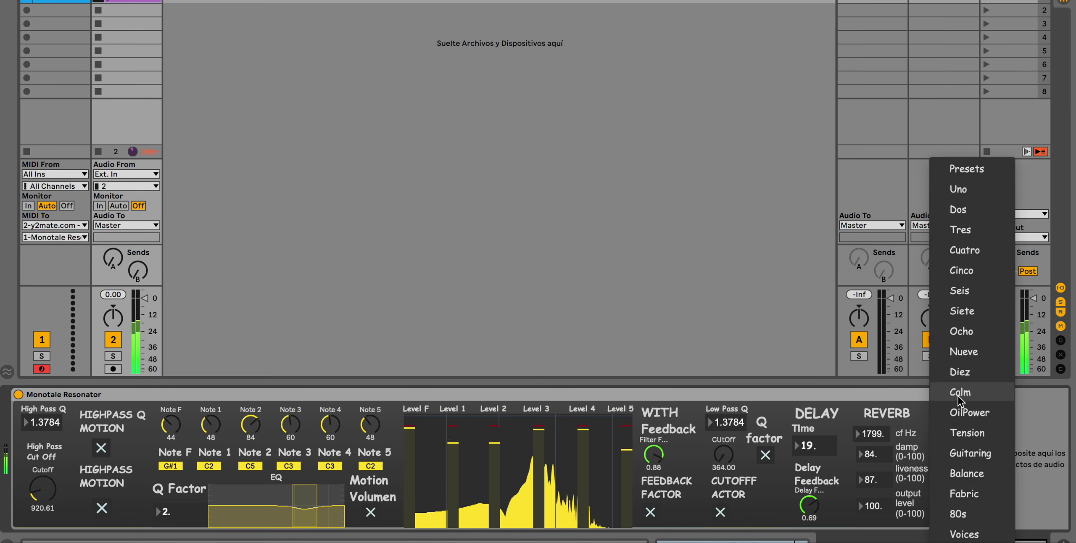
left_click(959, 396)
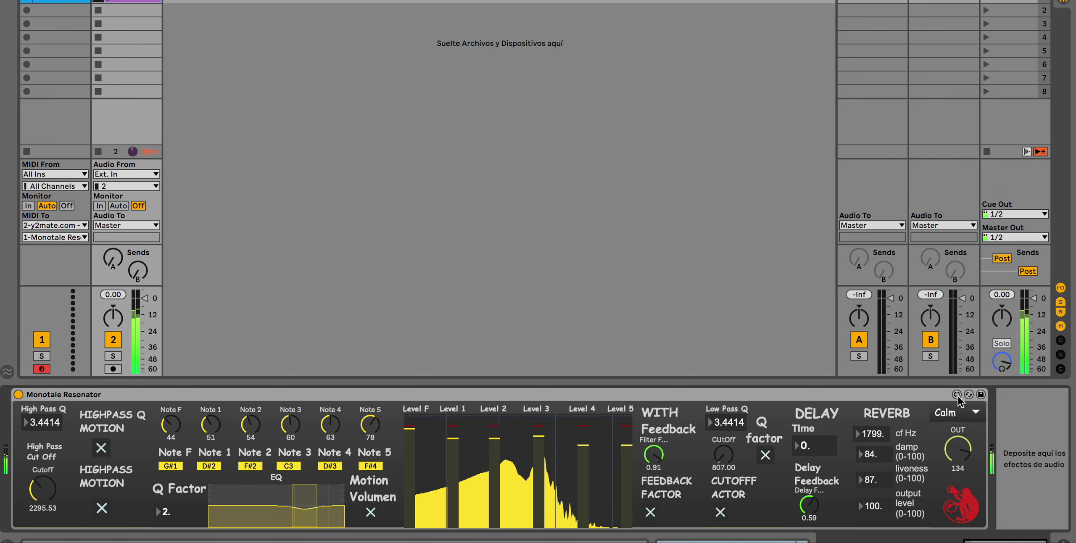
left_click(956, 413)
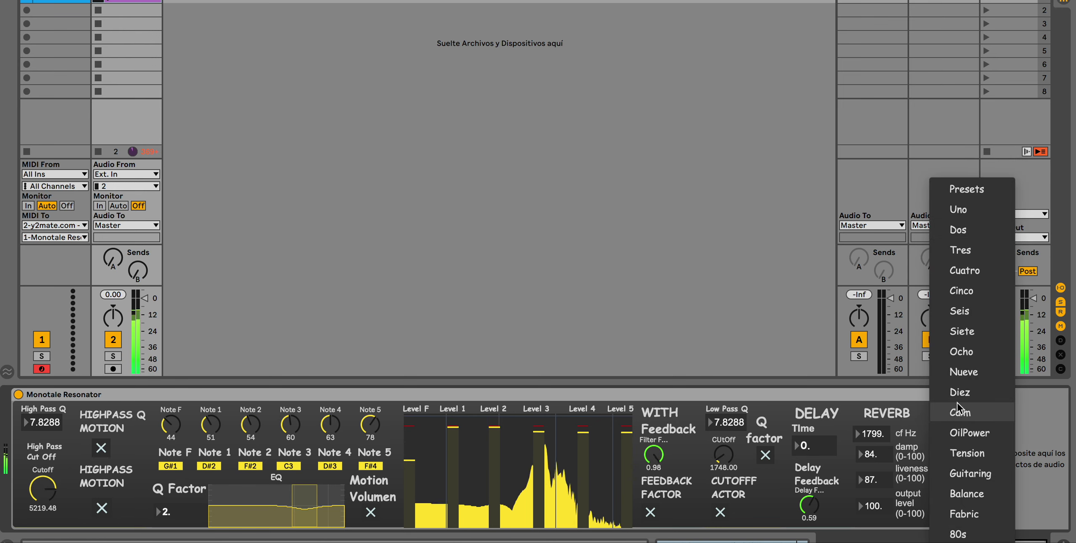
left_click(962, 402)
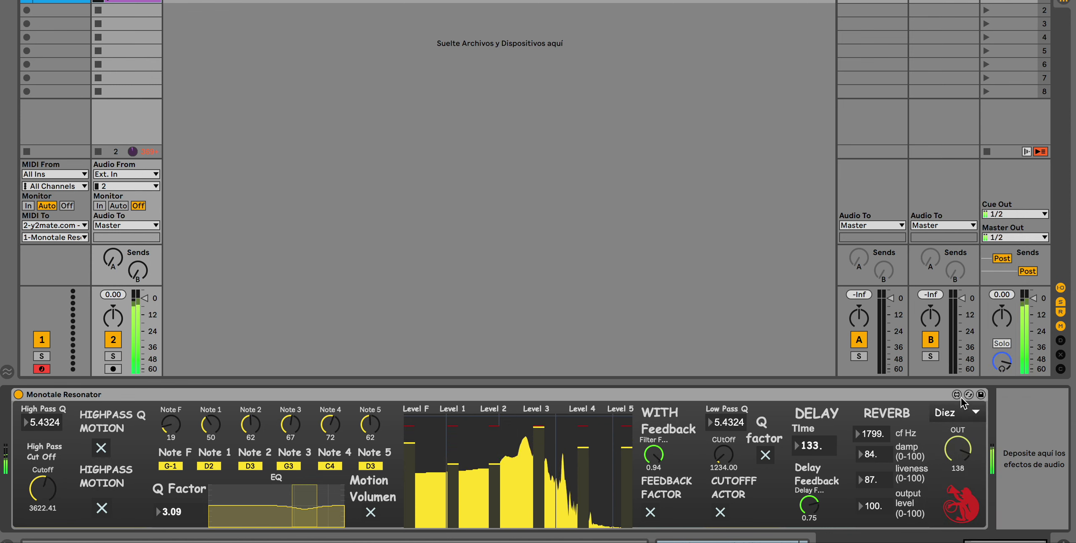
Step: Audition the Nueve, Ocho and Siete presets in turn with all motion modulations active
left_click(960, 411)
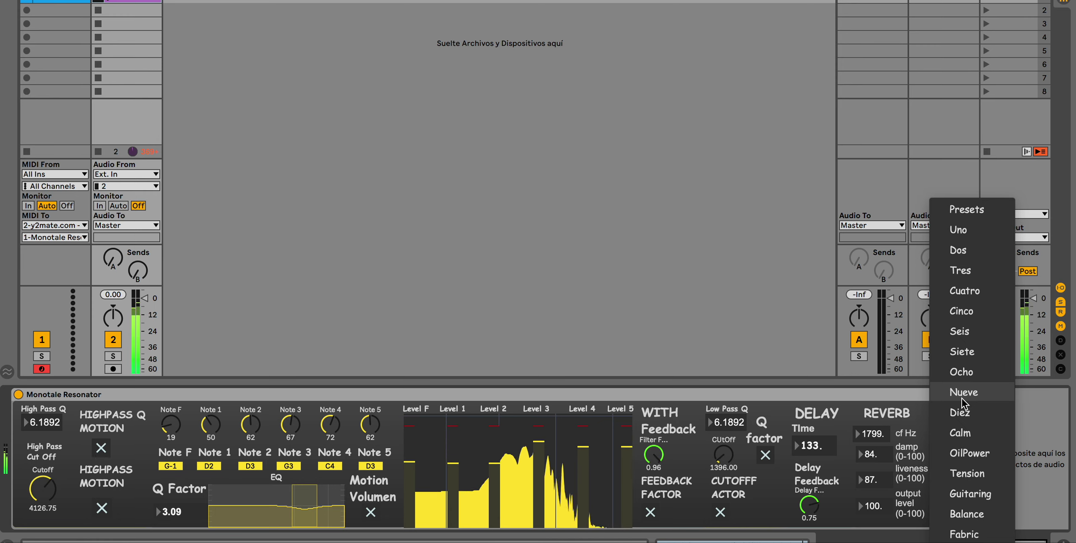
left_click(963, 401)
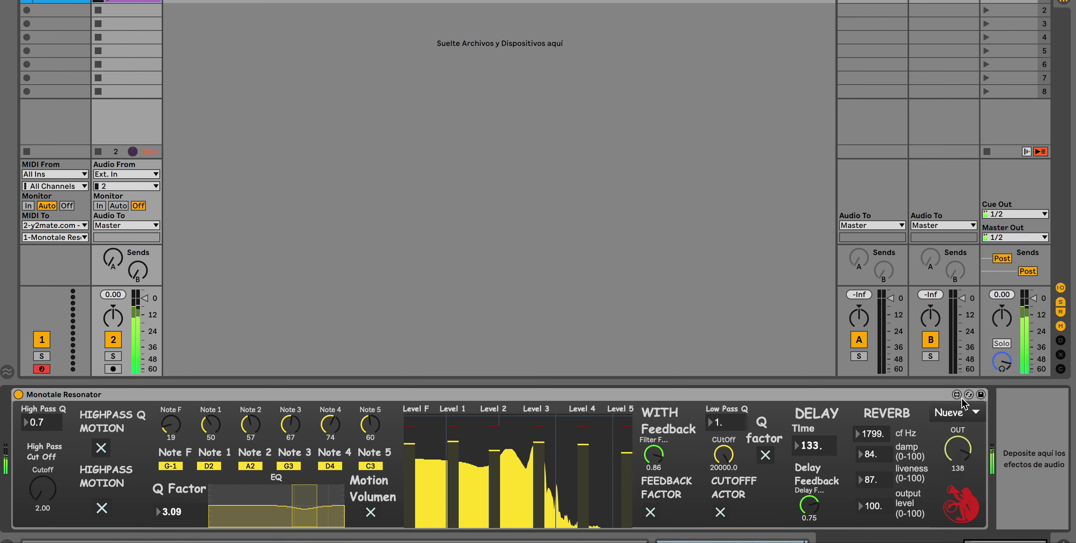
left_click(960, 411)
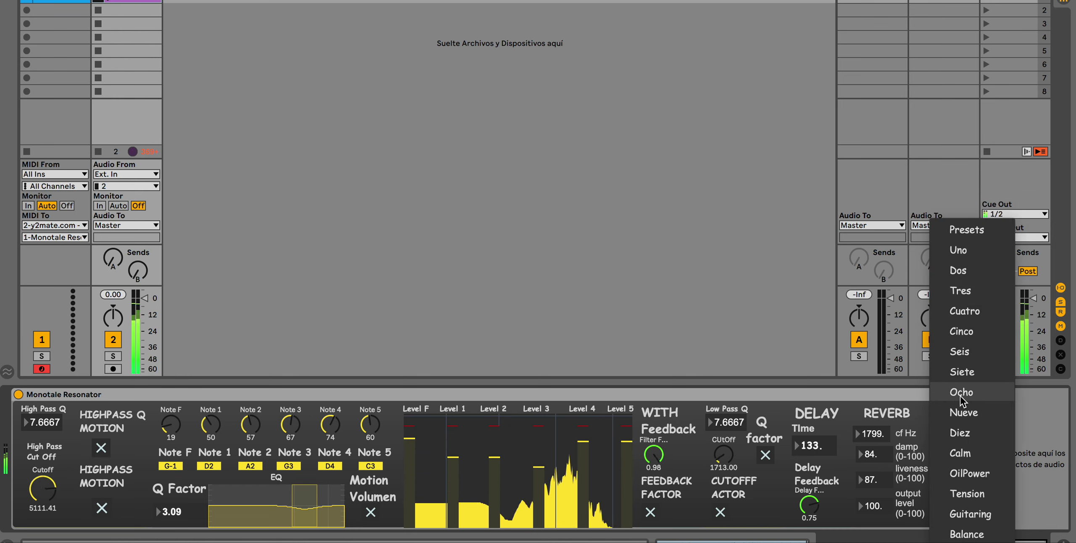
left_click(960, 396)
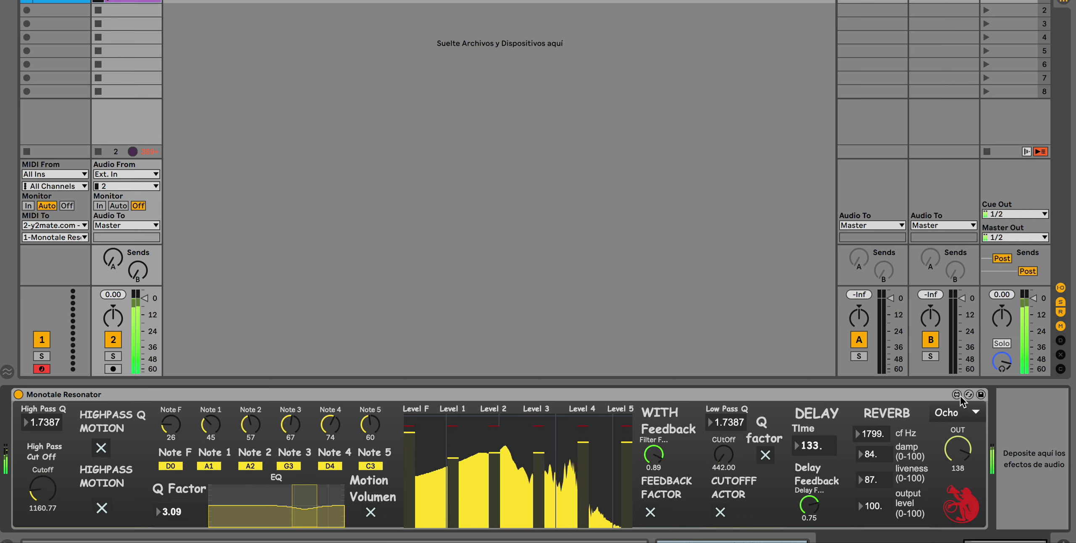
left_click(956, 413)
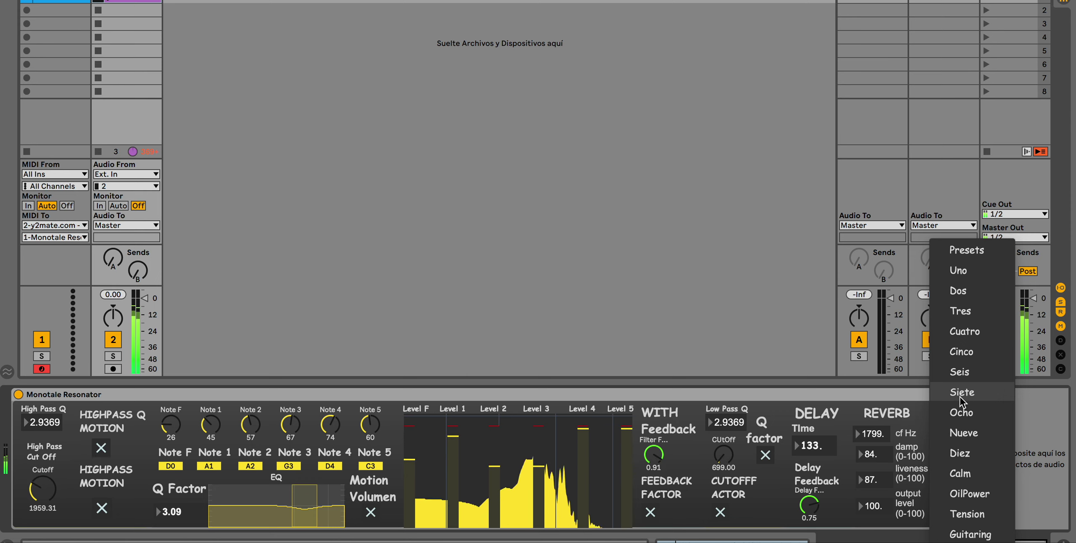
left_click(960, 395)
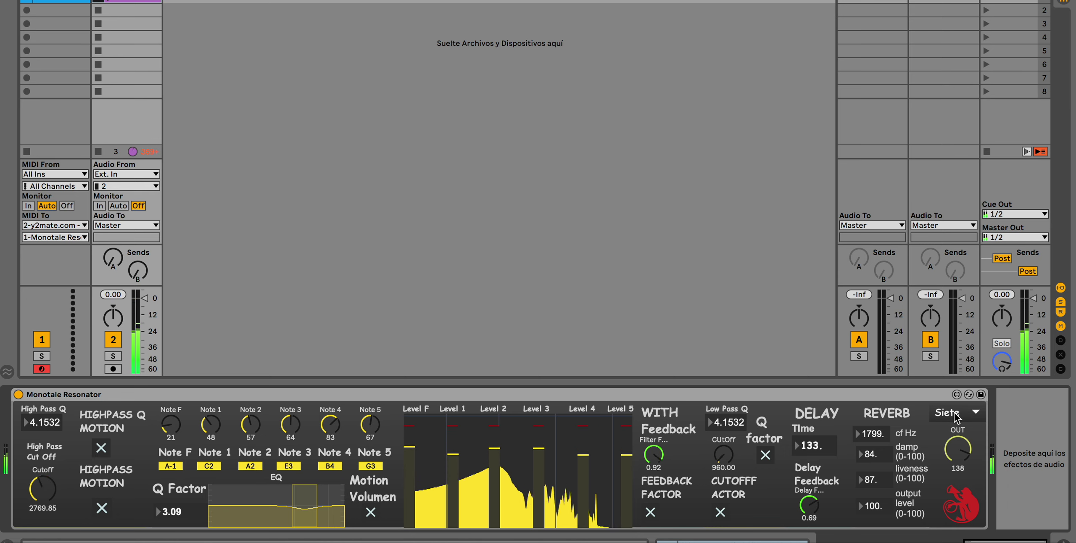
Step: Audition the Seis, Cinco and Cuatro presets one after another while the motion modulations keep running
left_click(955, 413)
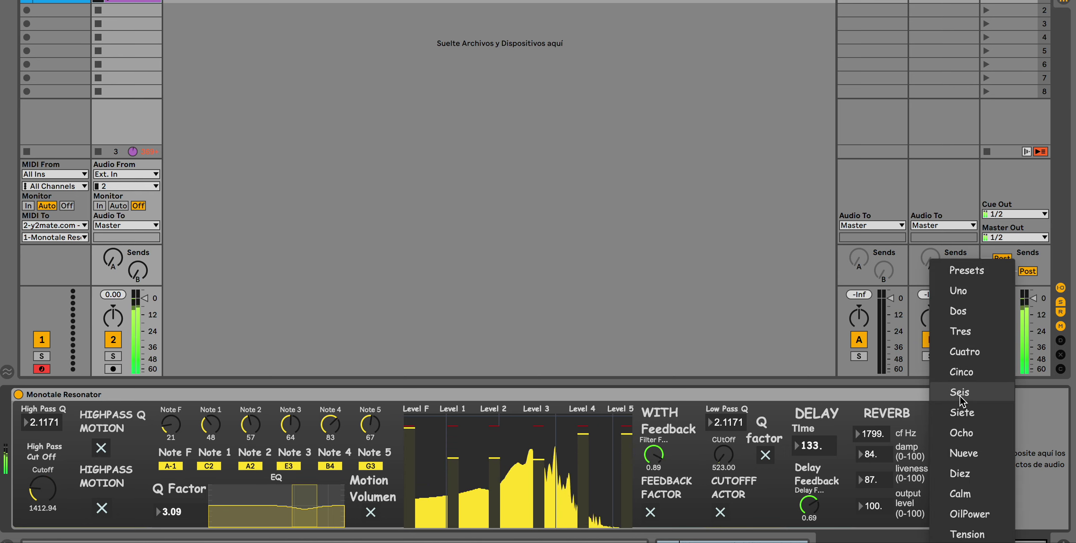
left_click(960, 393)
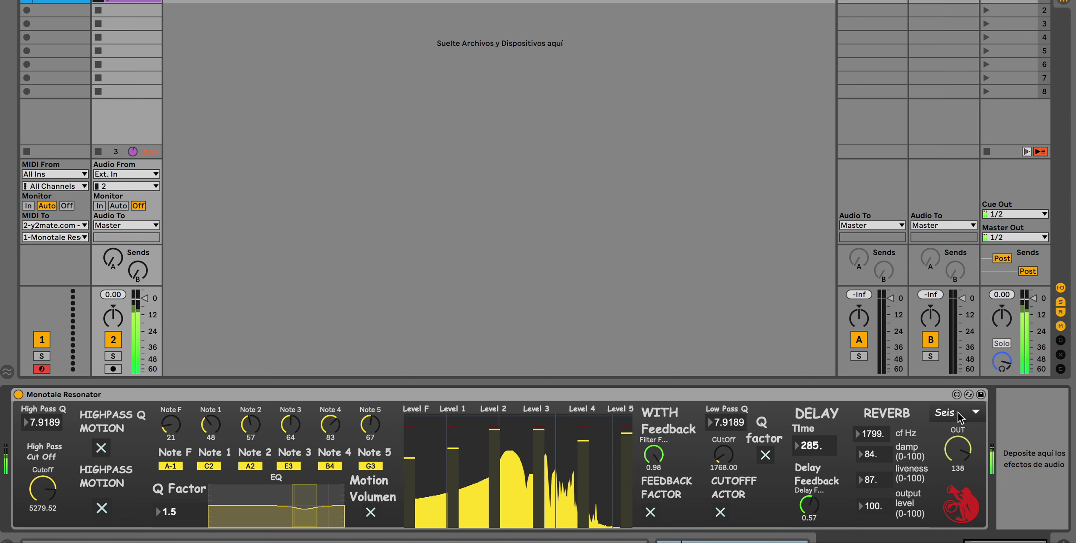
left_click(960, 418)
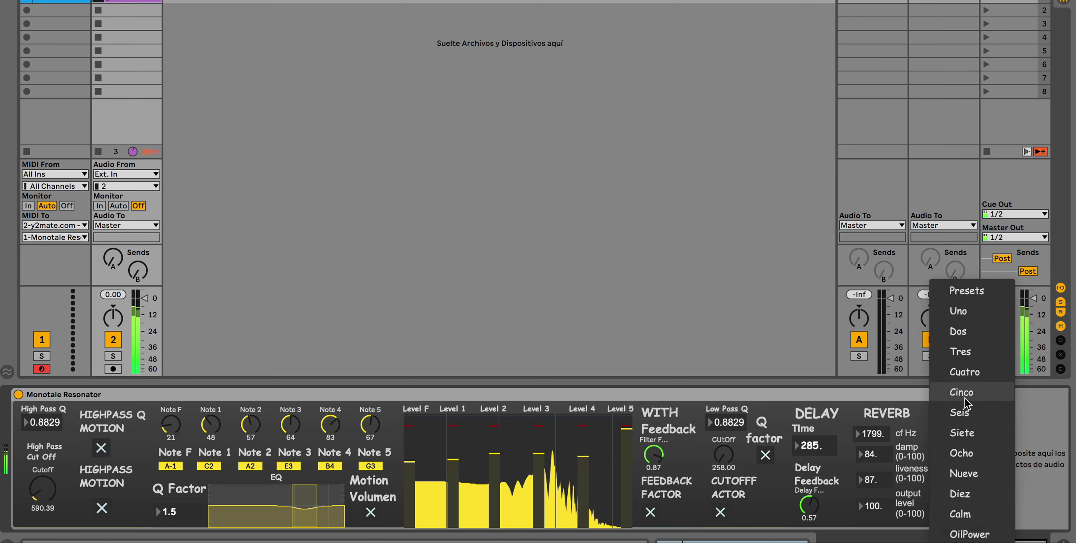
left_click(965, 397)
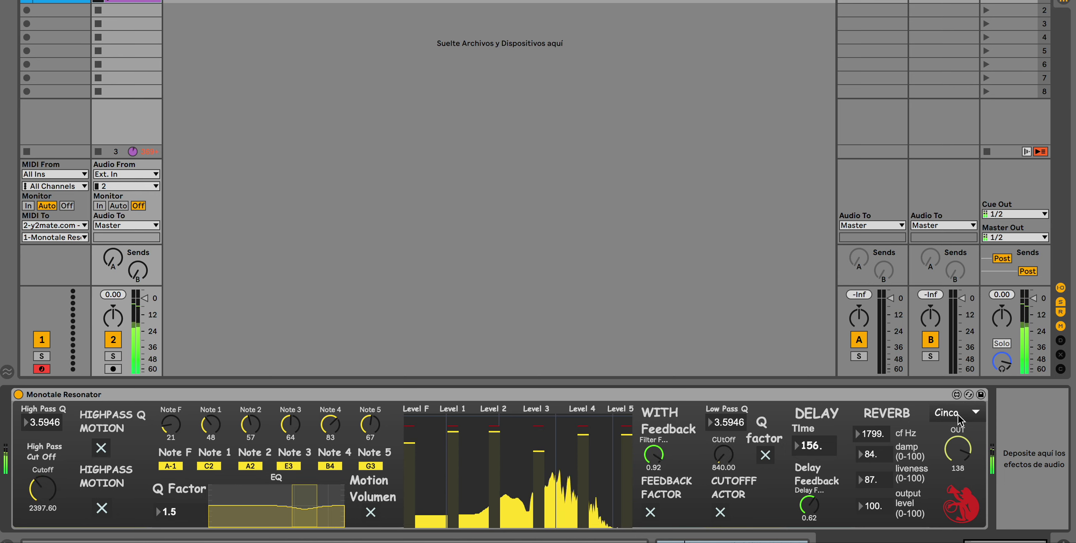
left_click(959, 415)
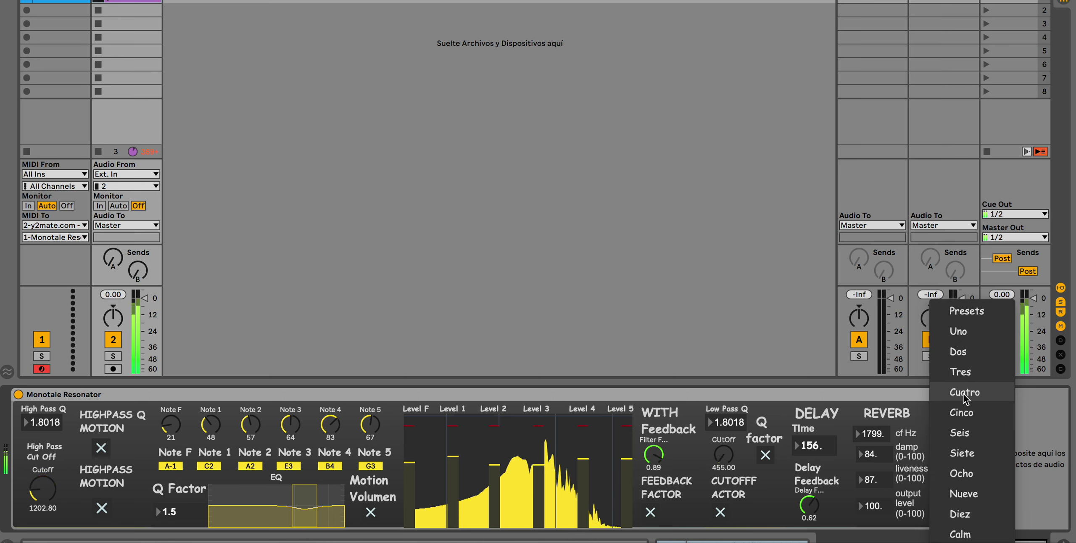
left_click(966, 399)
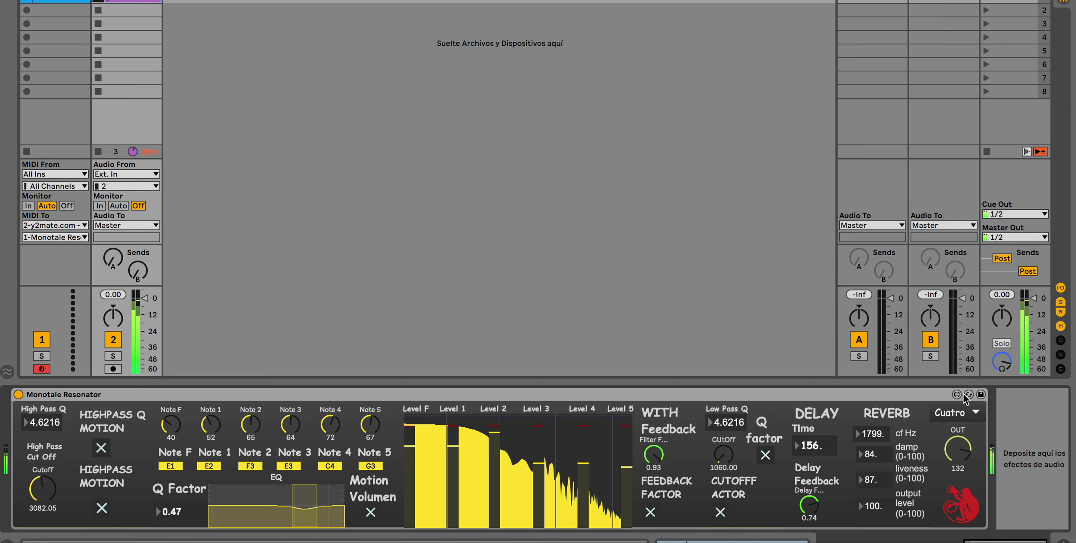
Step: Audition the Tres, Dos and Uno presets in turn with all motion modulations left on
left_click(959, 416)
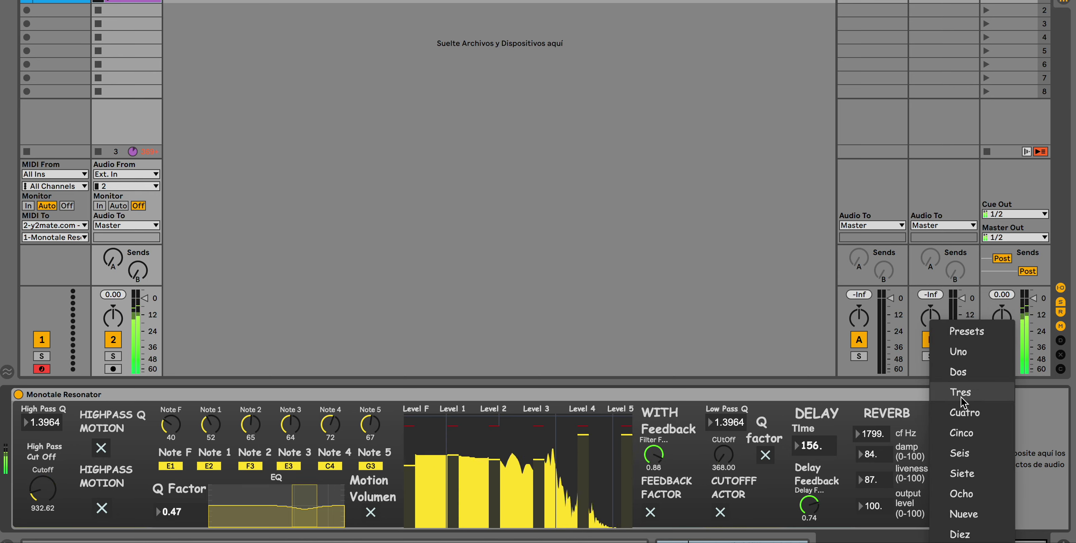
left_click(963, 394)
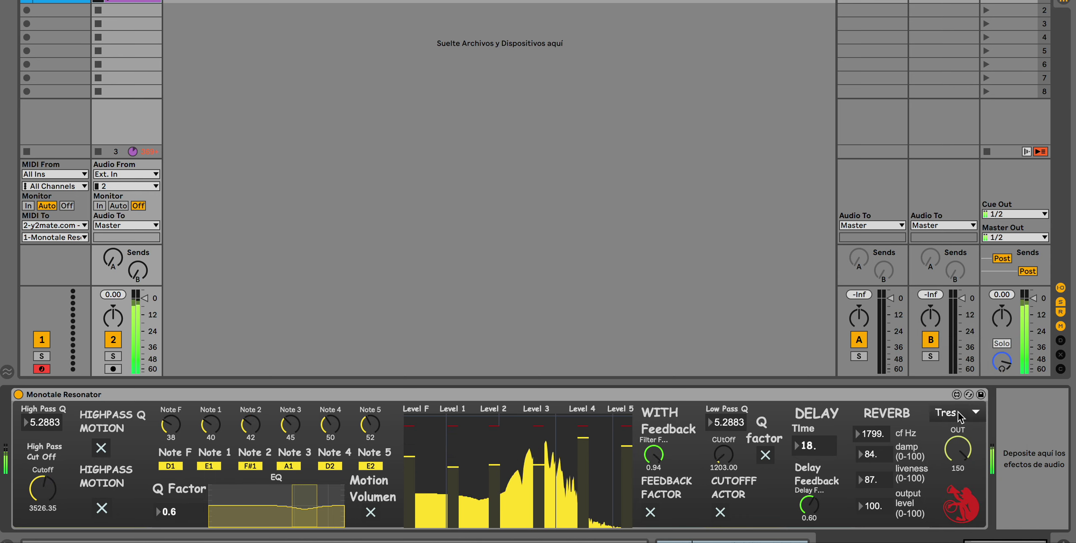
left_click(958, 413)
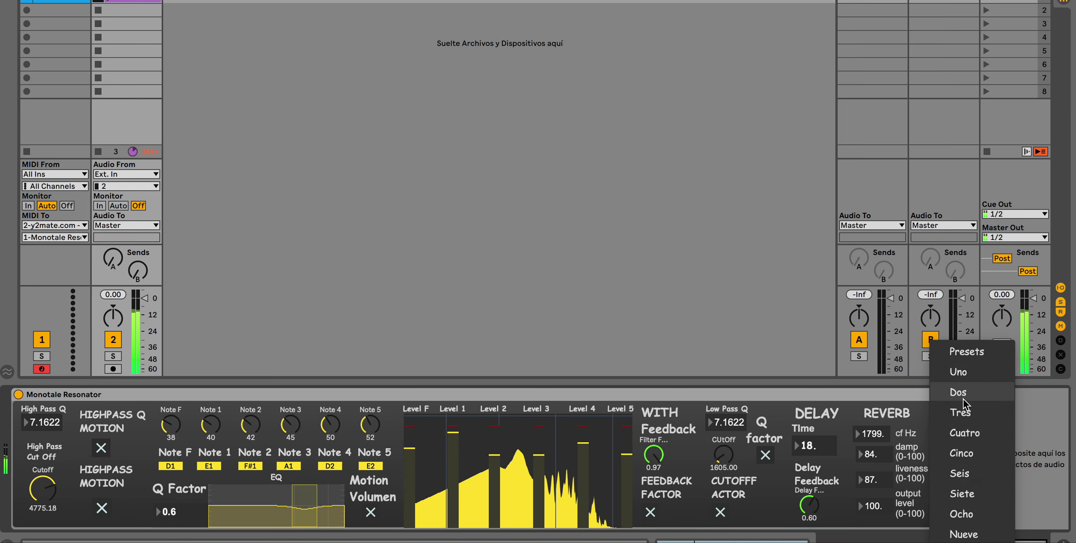
left_click(962, 393)
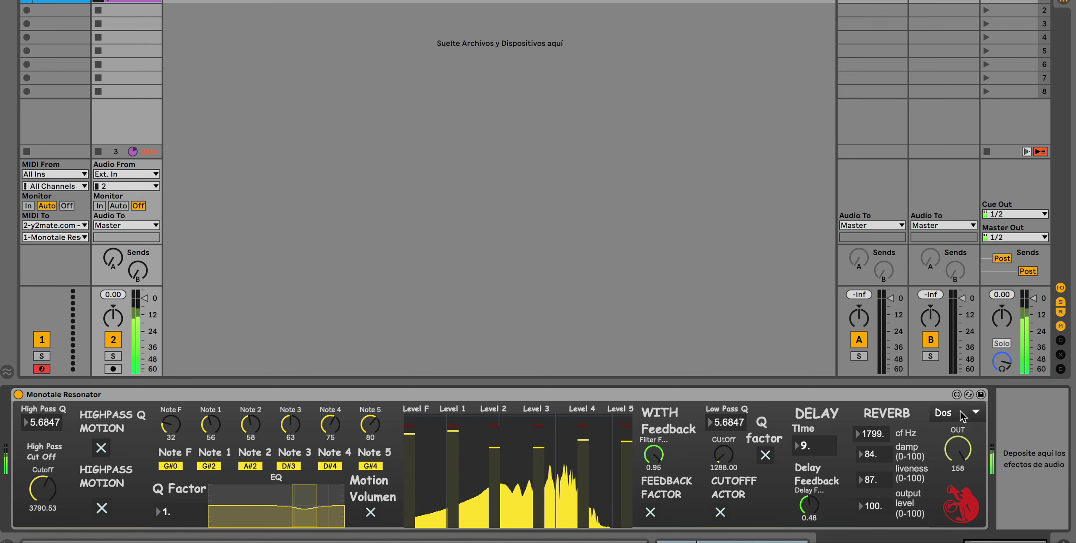
left_click(962, 416)
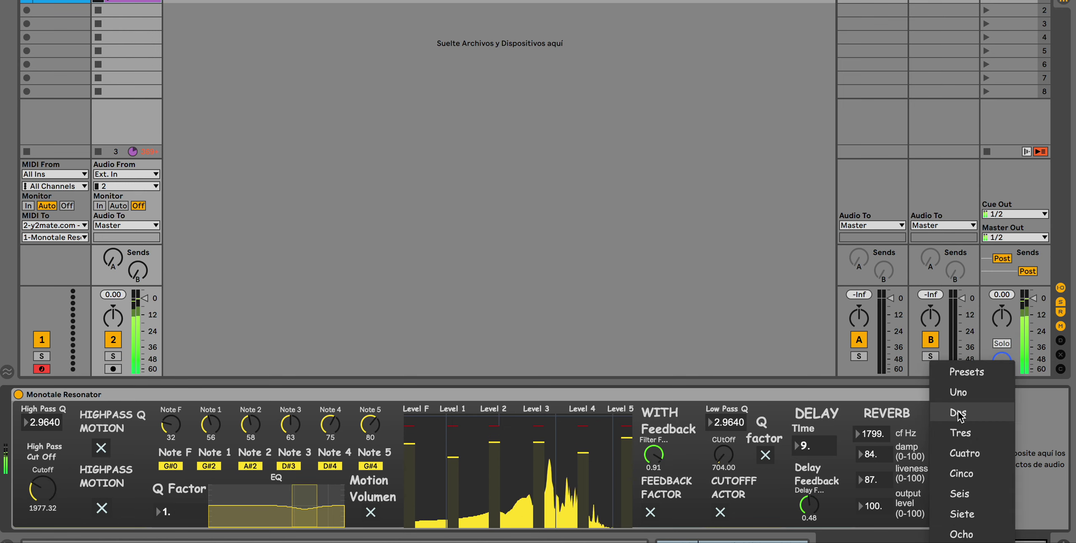
left_click(962, 397)
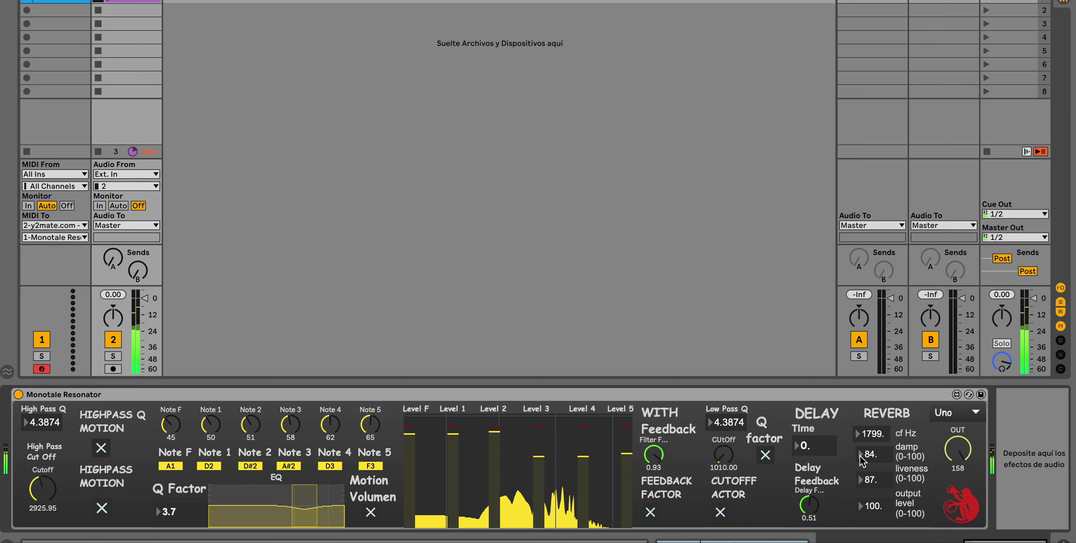
Step: Raise the delay time to 100 and on to 216, and increase the delay feedback to 0.76 on the Uno preset
mouse_move(801, 456)
left_mouse_down()
mouse_move(801, 442)
mouse_move(816, 459)
left_mouse_up()
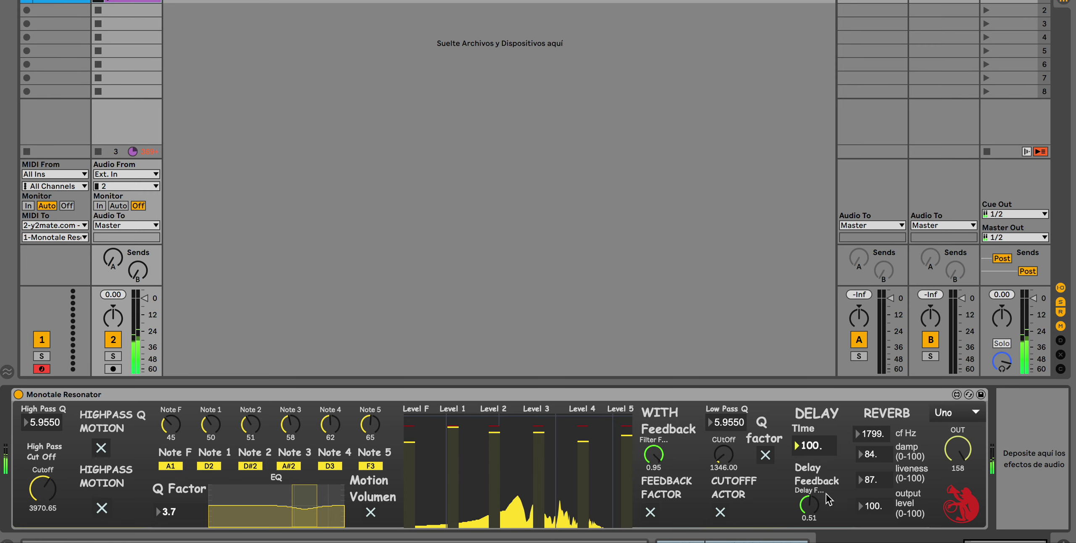
left_click_drag(810, 505, 810, 506)
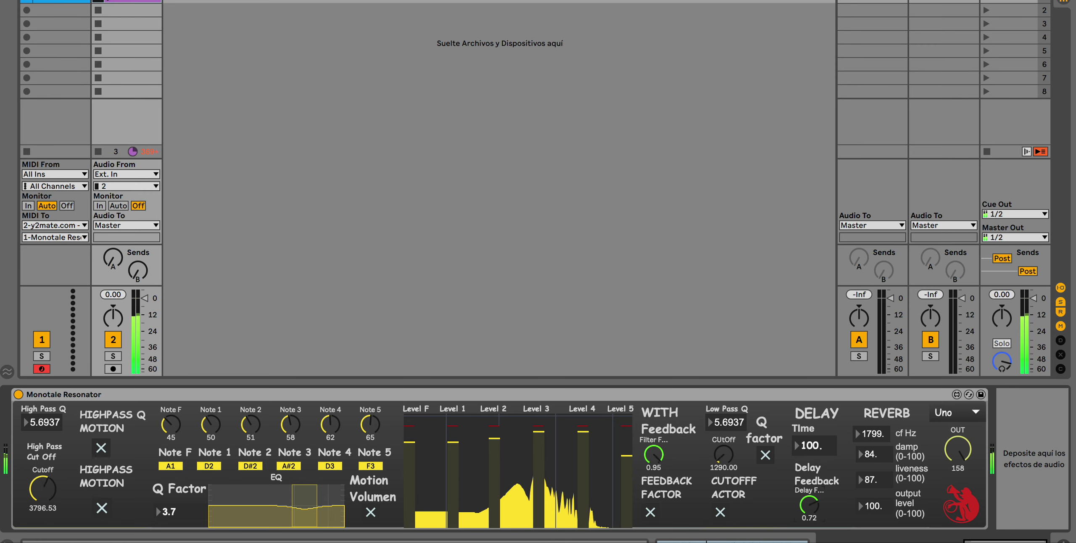
left_click_drag(814, 446, 814, 409)
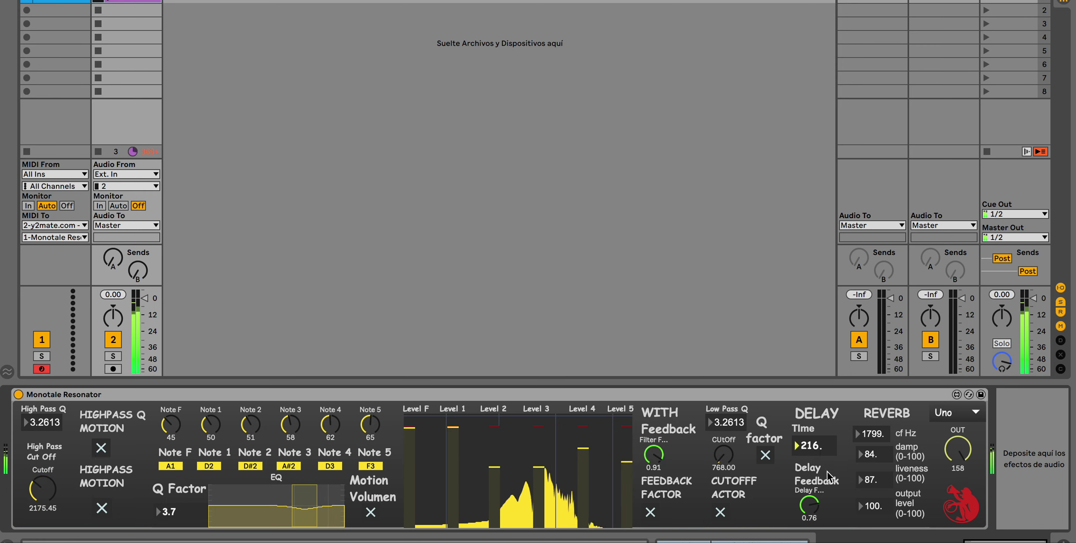